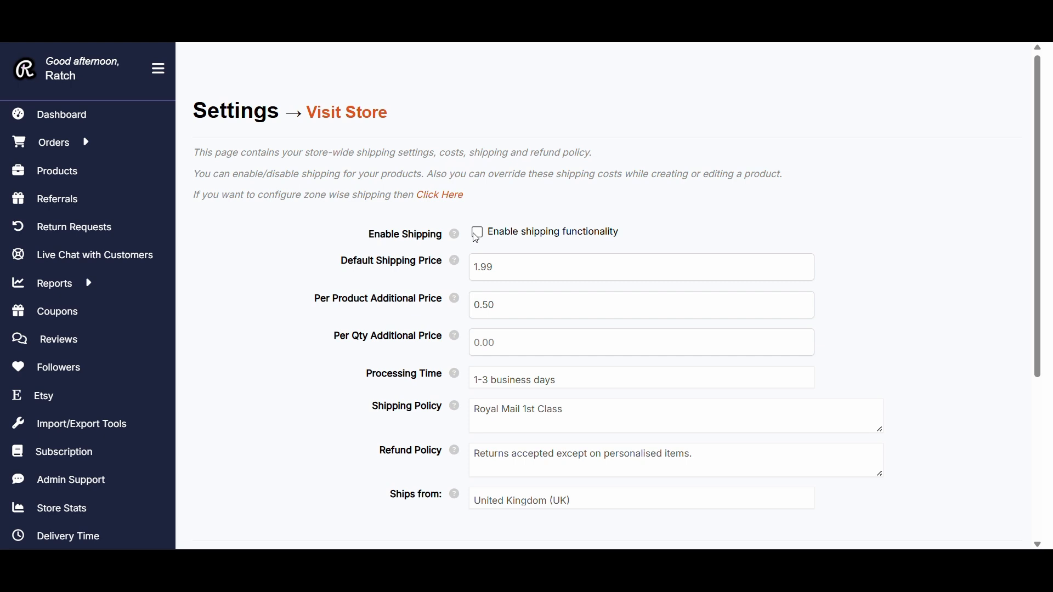
Enable the shipping functionality and set the default shipping price to 1.99.
click(479, 235)
click(510, 267)
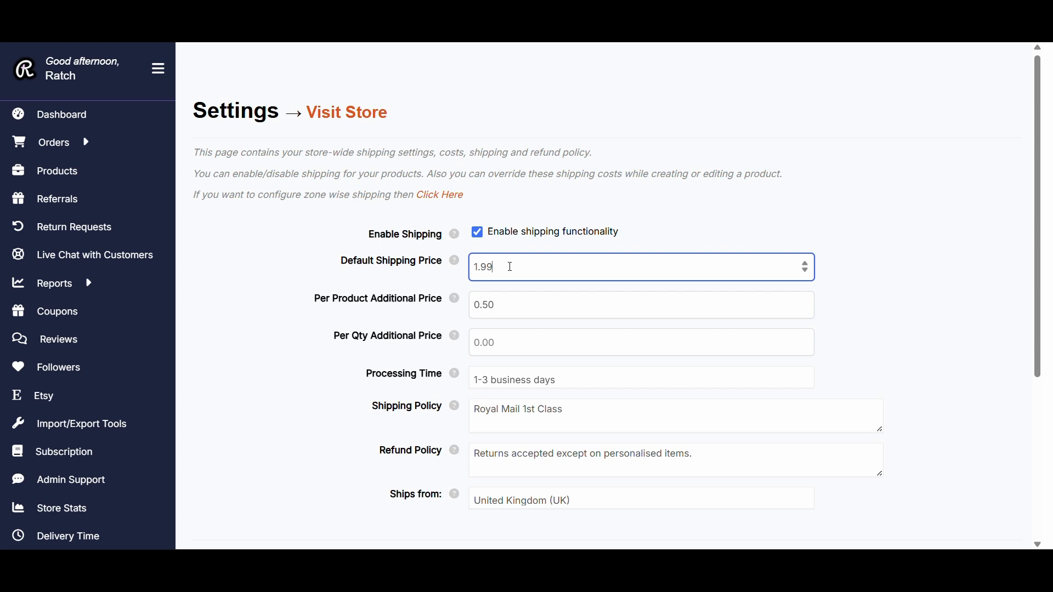
key(BackSpace)
key(BackSpace)
key(BackSpace)
key(BackSpace)
text(5.00)
key(BackSpace)
key(BackSpace)
key(BackSpace)
key(BackSpace)
text(1.99)
Check the explanations of the additional prices and set the per-quantity additional price to 0.20.
click(524, 310)
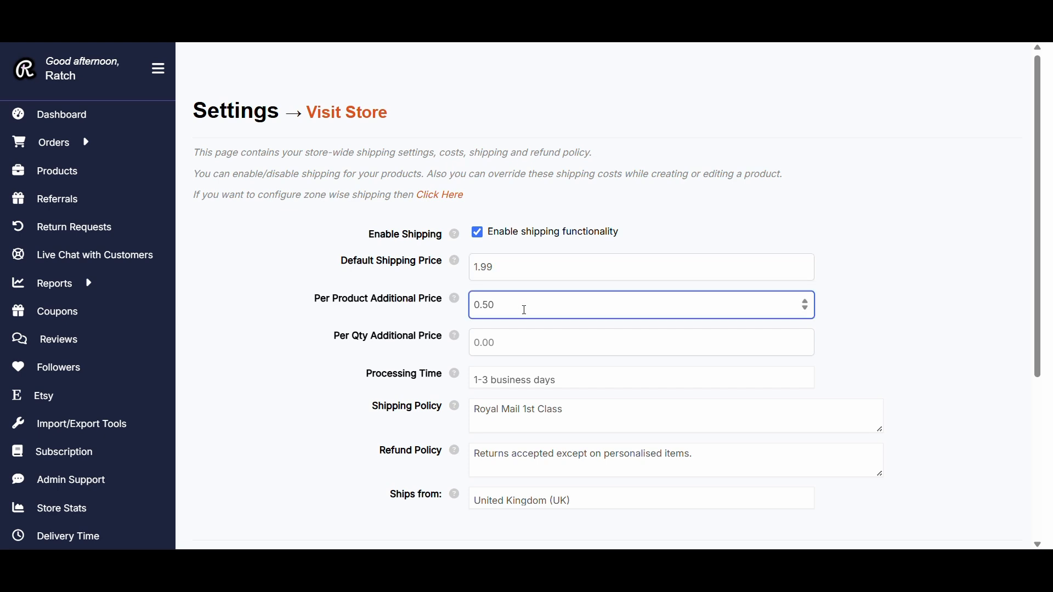
mouse_move(456, 305)
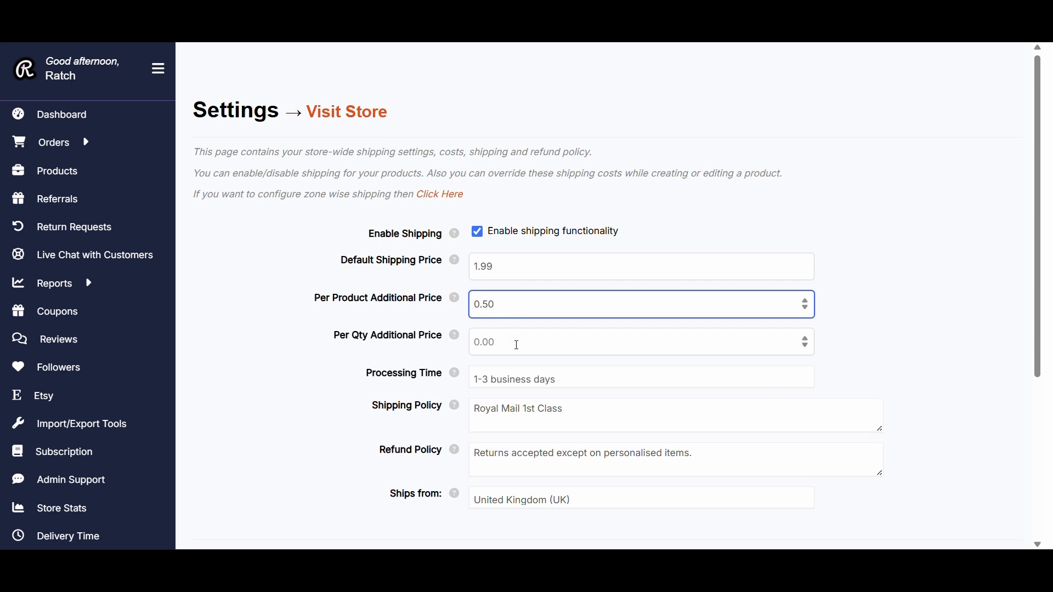
scroll(517, 345, down, 2)
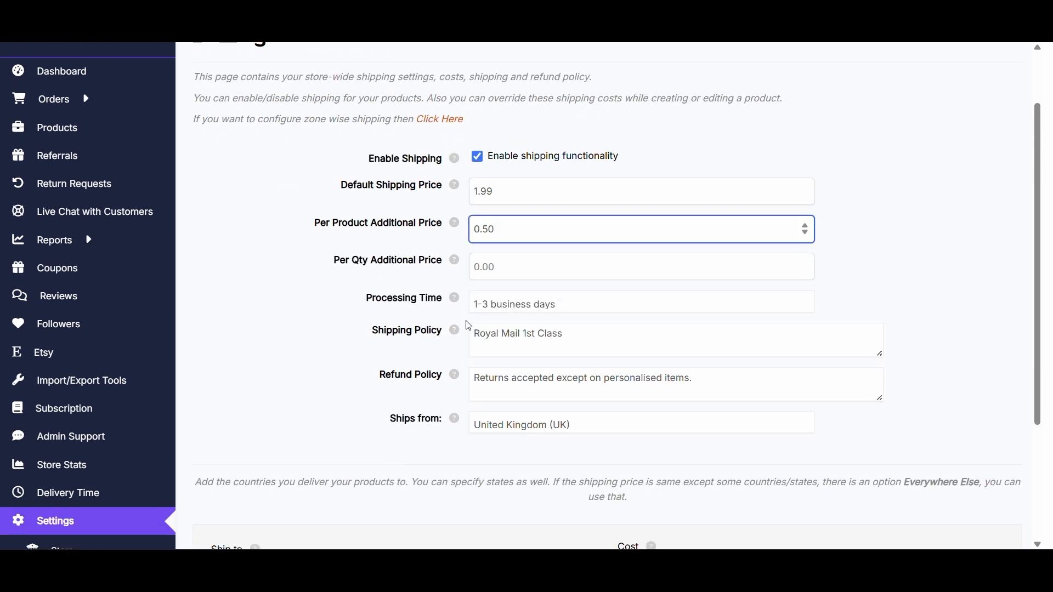
mouse_move(457, 263)
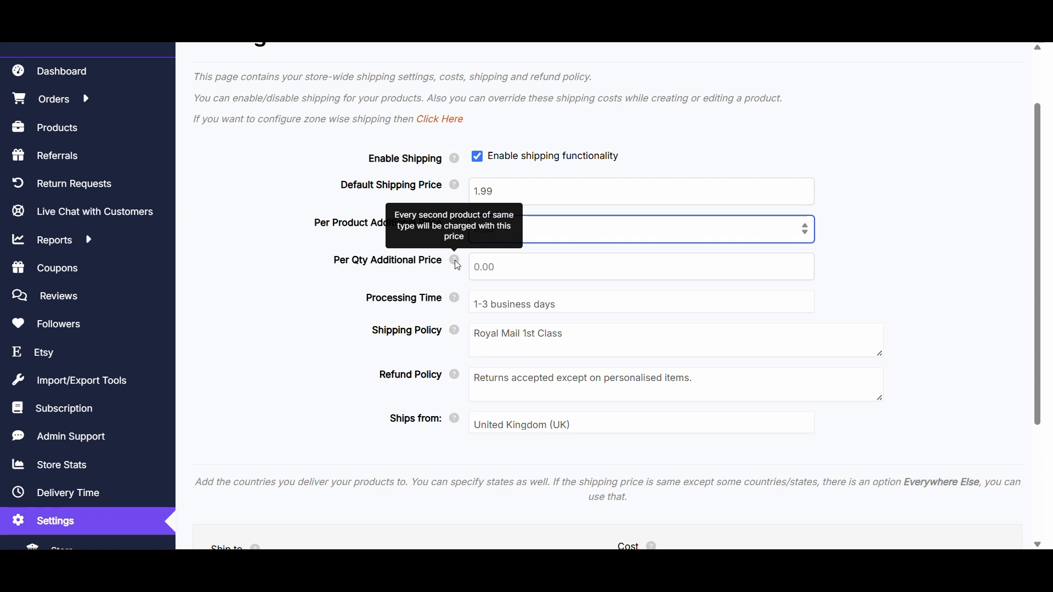
click(511, 269)
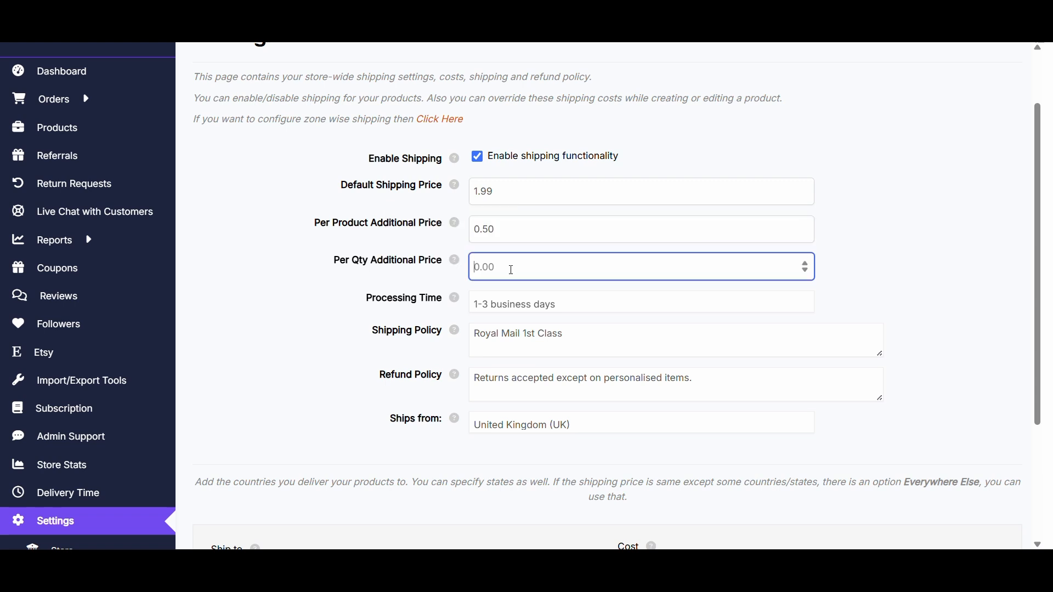
text(0.20)
Set the processing time to 1-2 business days.
click(612, 301)
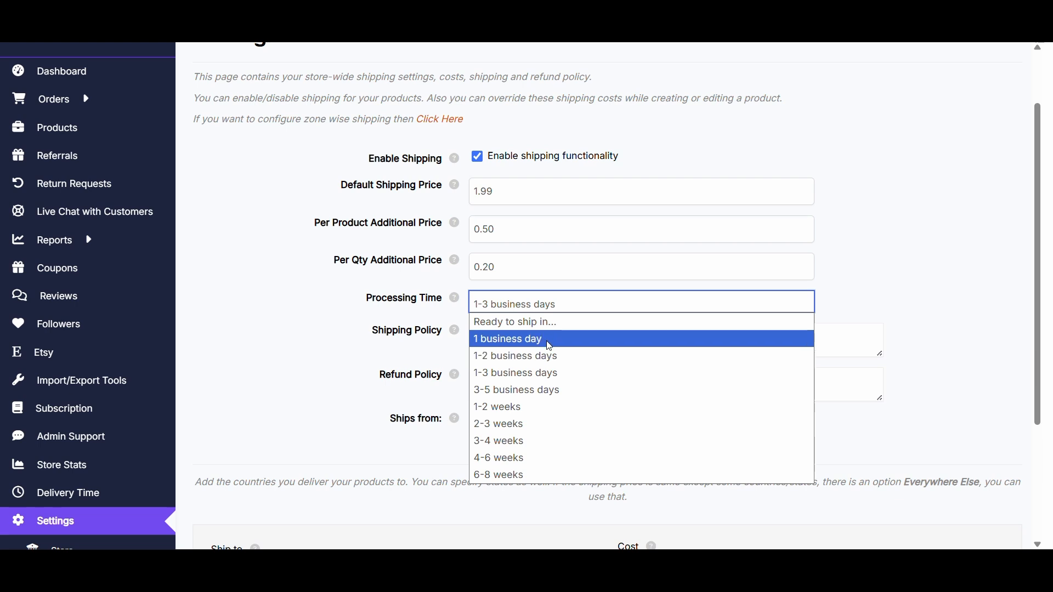
key(Escape)
key(Up)
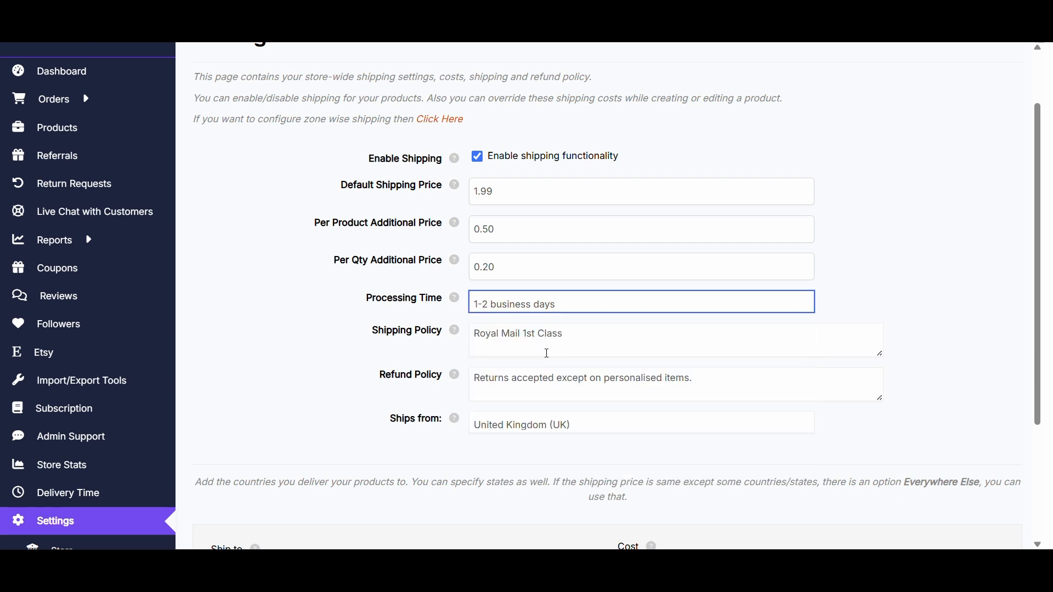
Look over the shipping and refund policies and save the store-wide shipping settings.
click(585, 341)
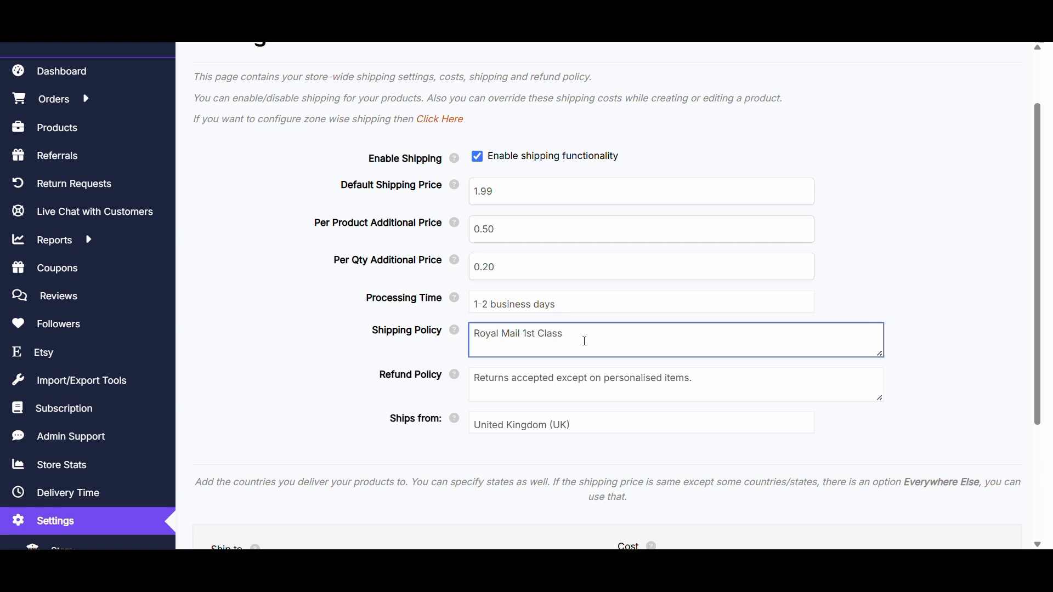
scroll(585, 341, down, 1)
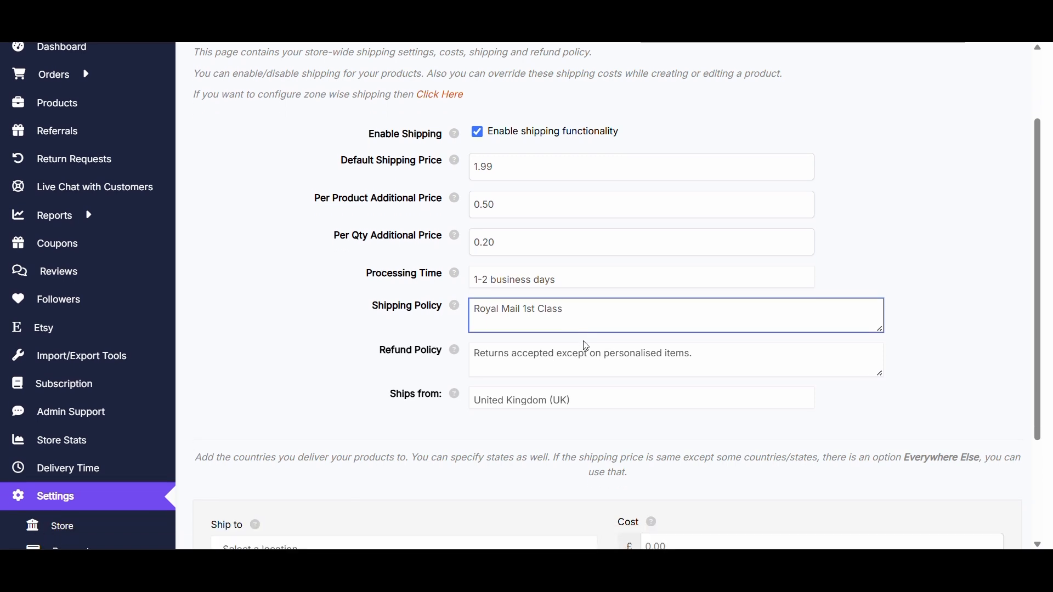
scroll(585, 345, down, 1)
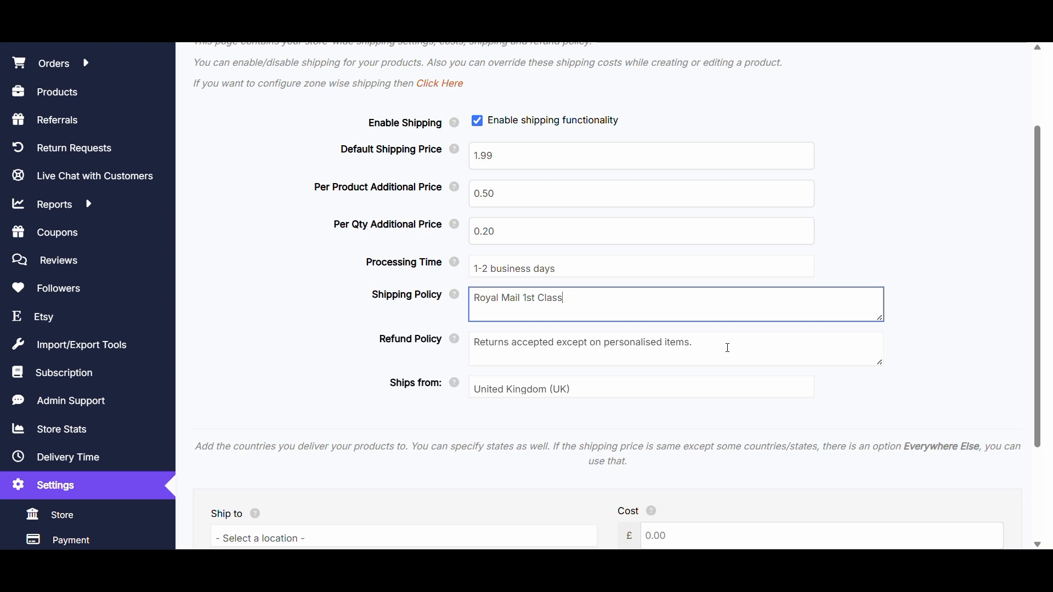
scroll(461, 464, down, 3)
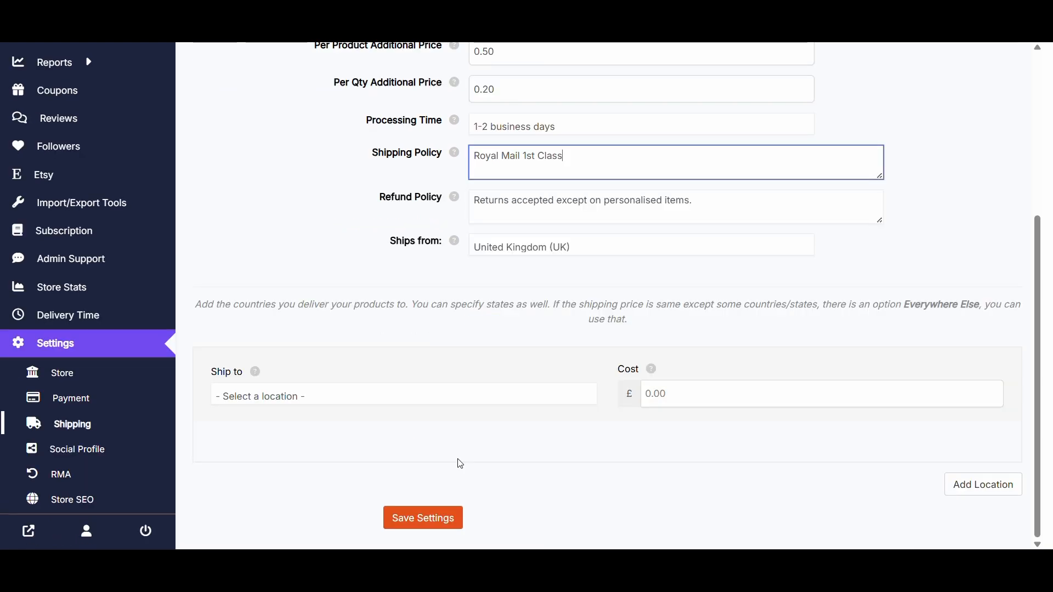
click(434, 525)
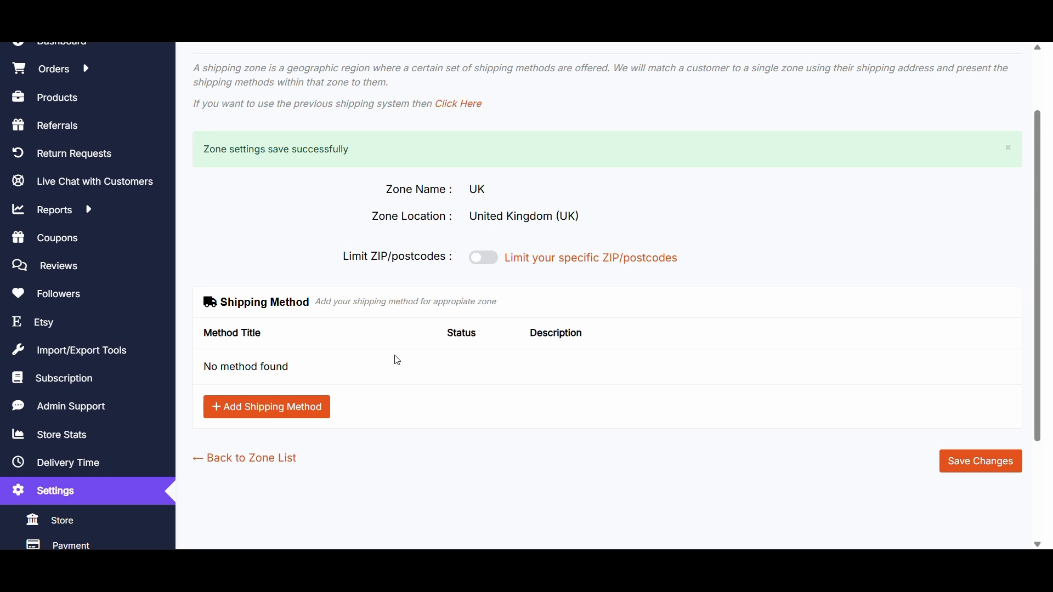
click(491, 262)
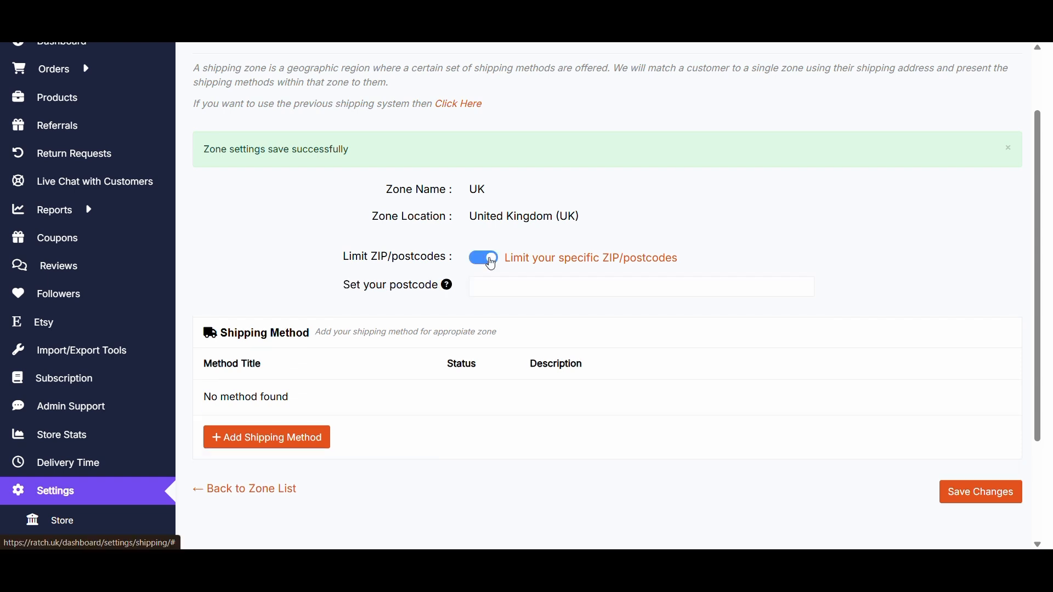
click(499, 291)
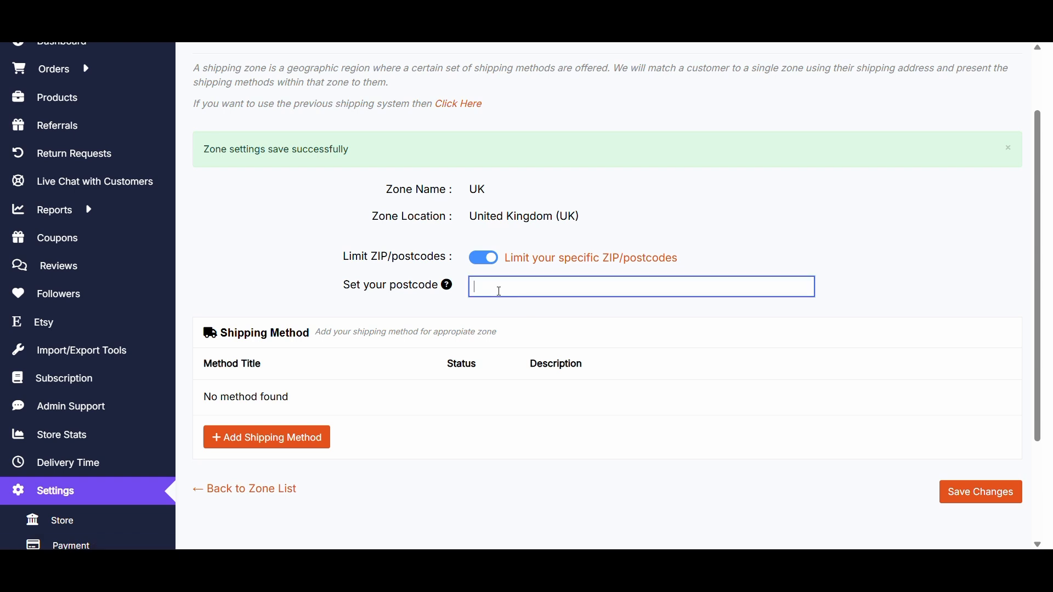
click(483, 257)
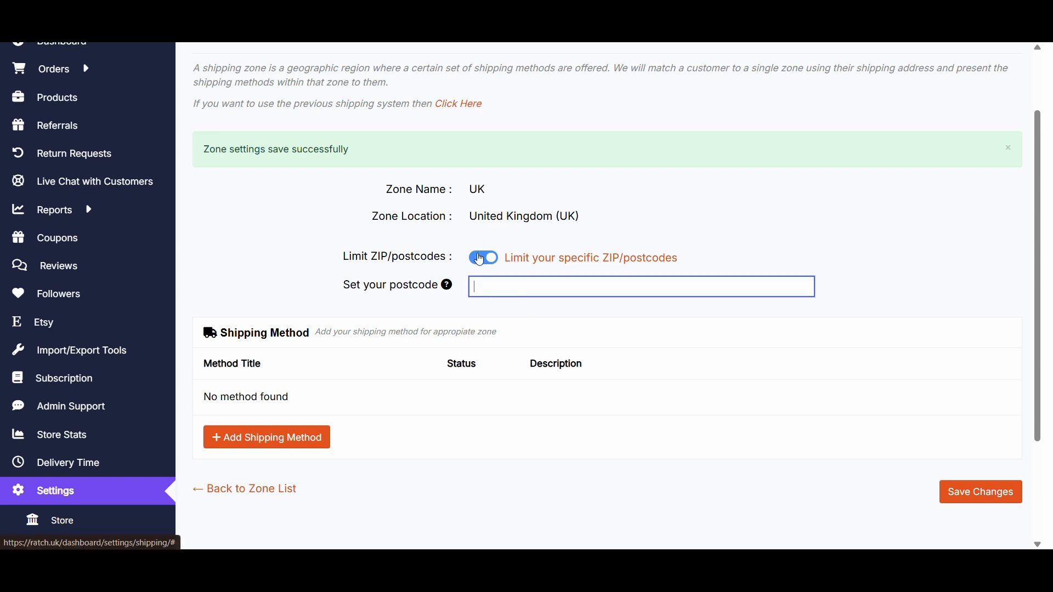
Add a Flat Rate shipping method to the UK zone.
scroll(394, 259, down, 1)
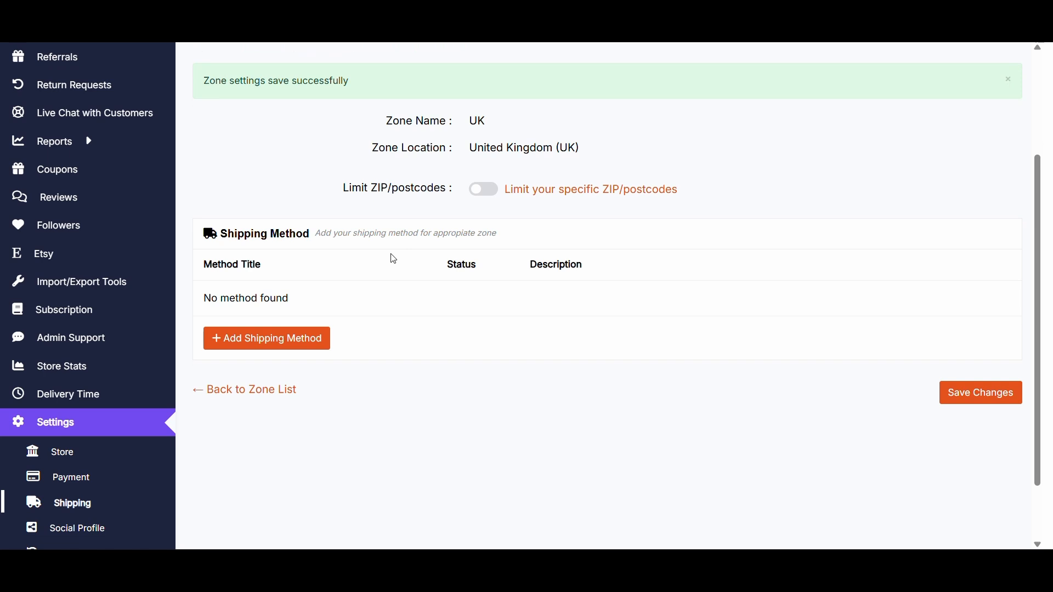
click(267, 341)
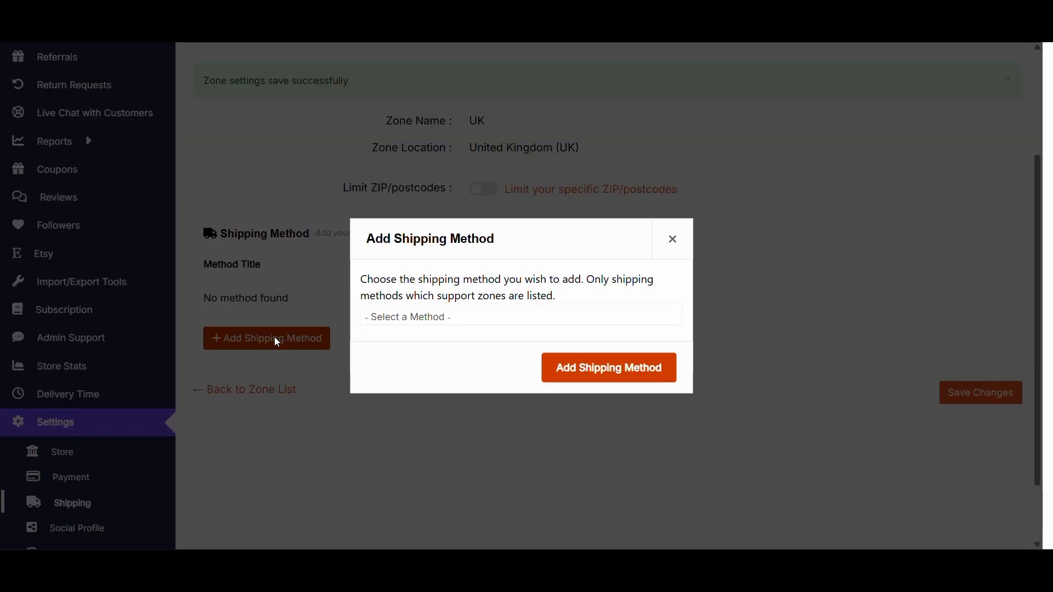
click(477, 318)
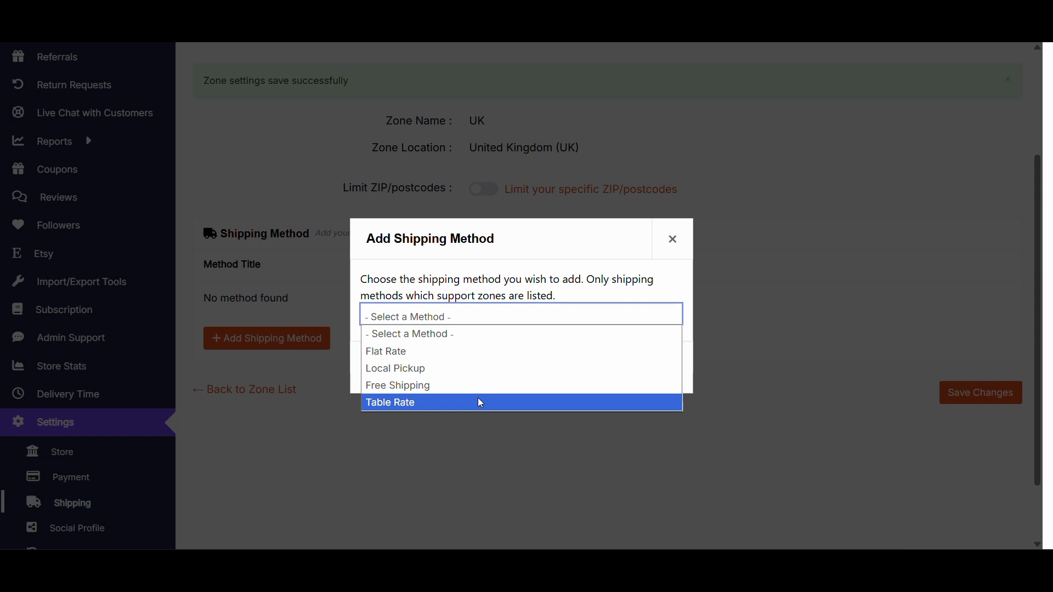
click(500, 351)
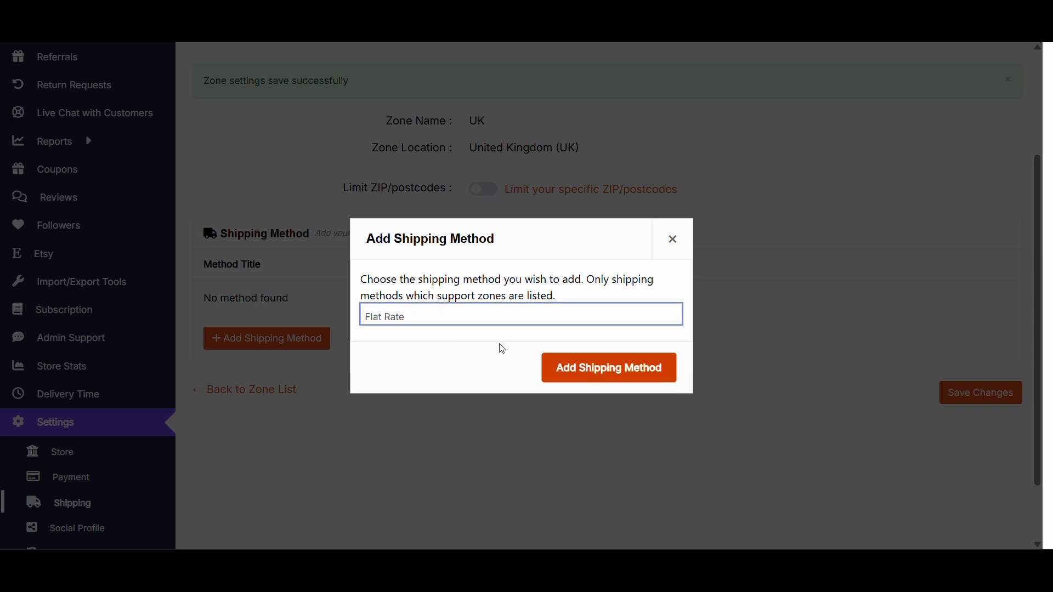
click(595, 376)
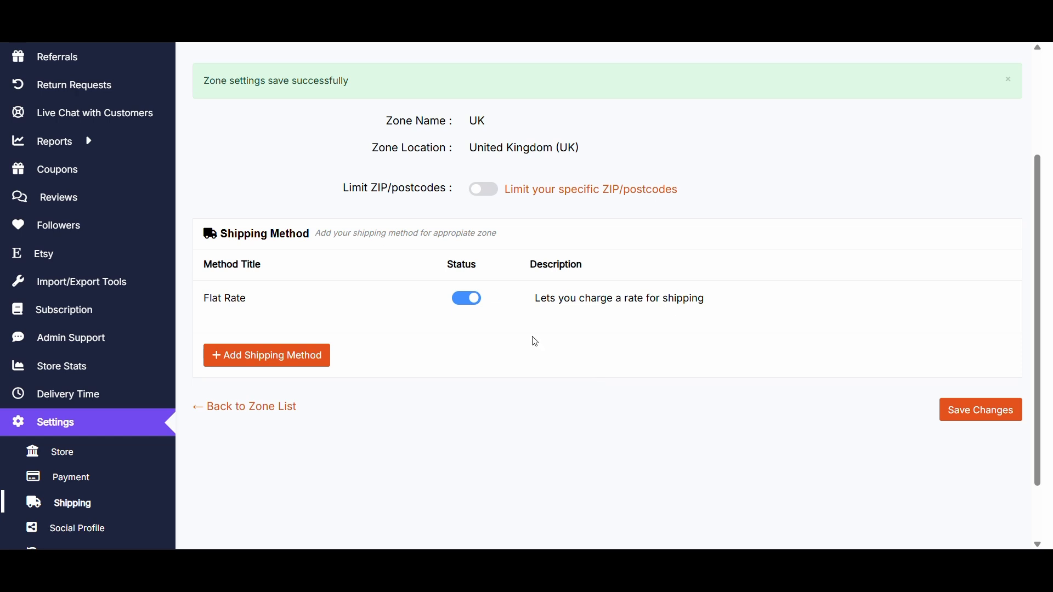
Retitle the Flat Rate method as Royal Mail 1st Class, set its cost to 2.00 and save it.
mouse_move(241, 322)
click(211, 318)
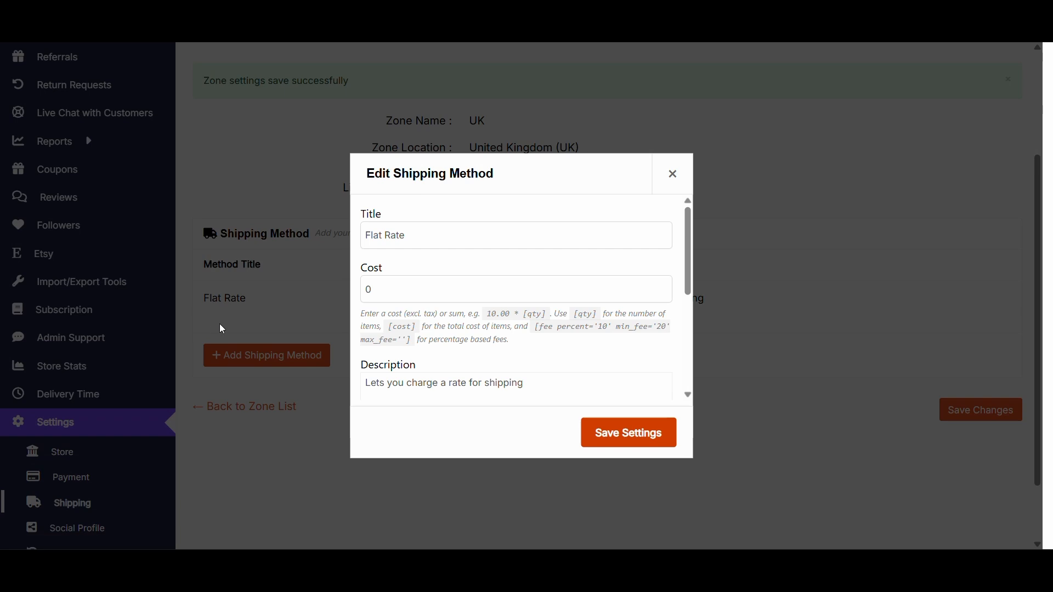
triple_click(437, 239)
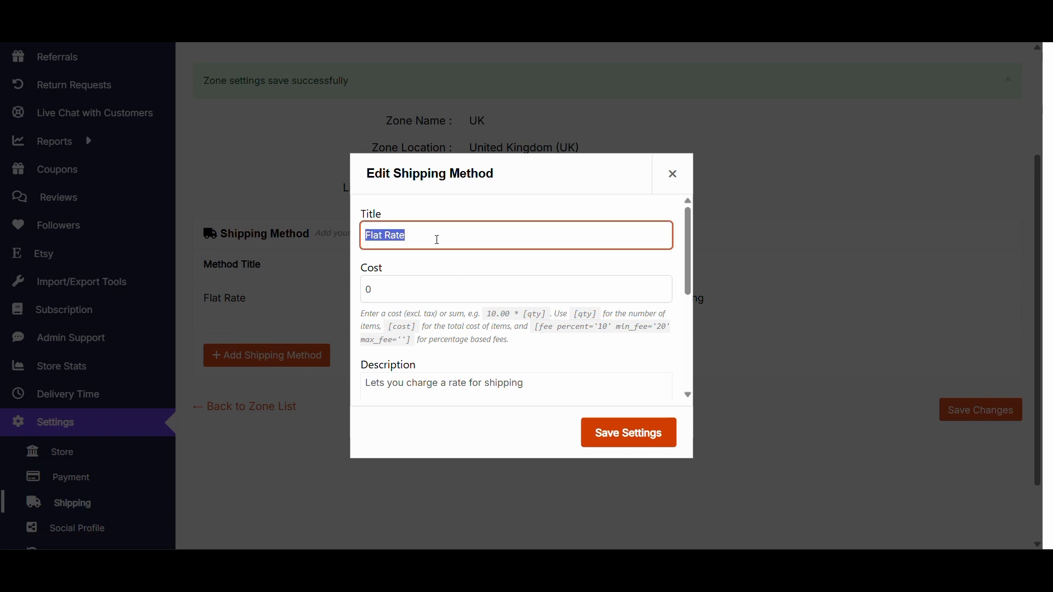
text(Royal Mail 1st Class)
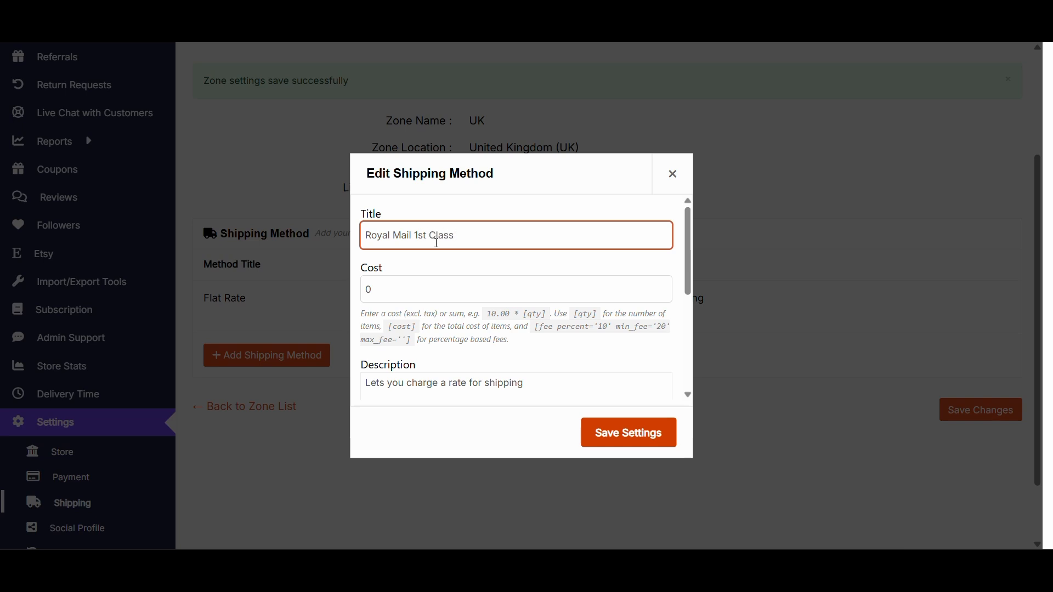
click(430, 288)
double_click(429, 288)
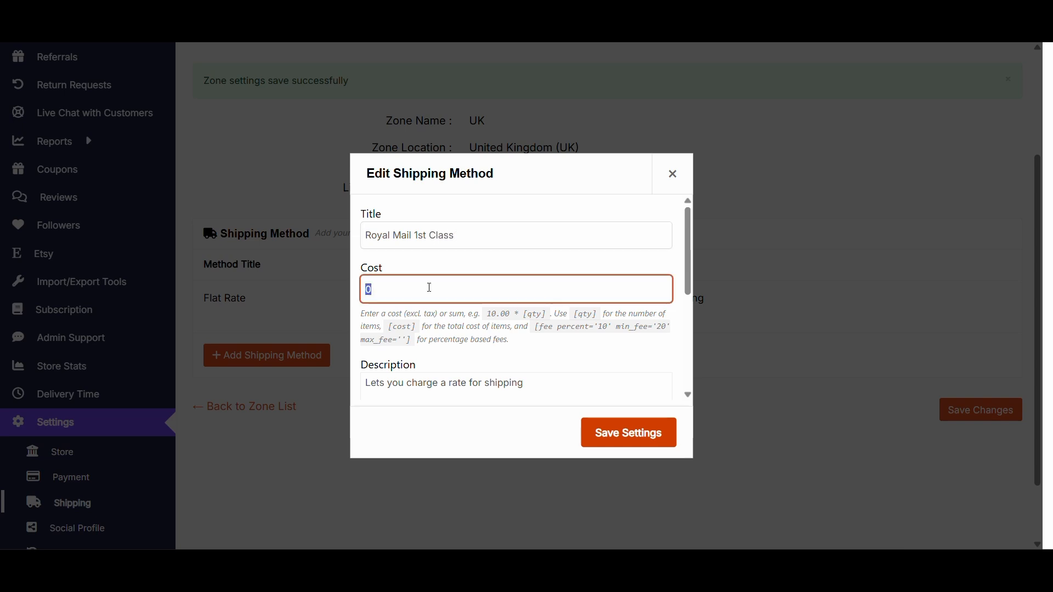
text(2.00)
click(619, 440)
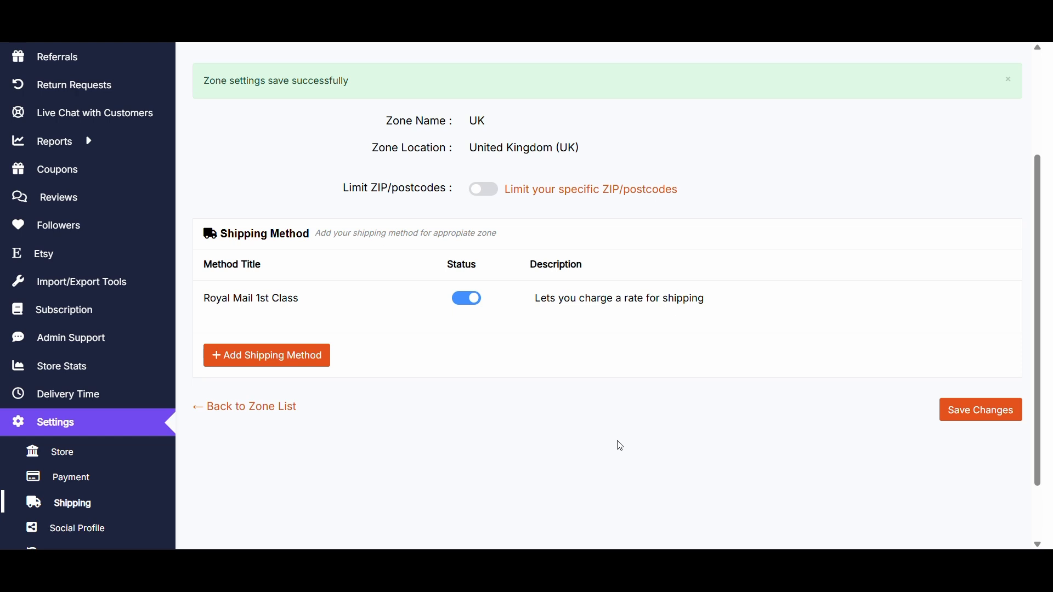
Add a Local Pickup shipping method to the UK zone.
click(305, 365)
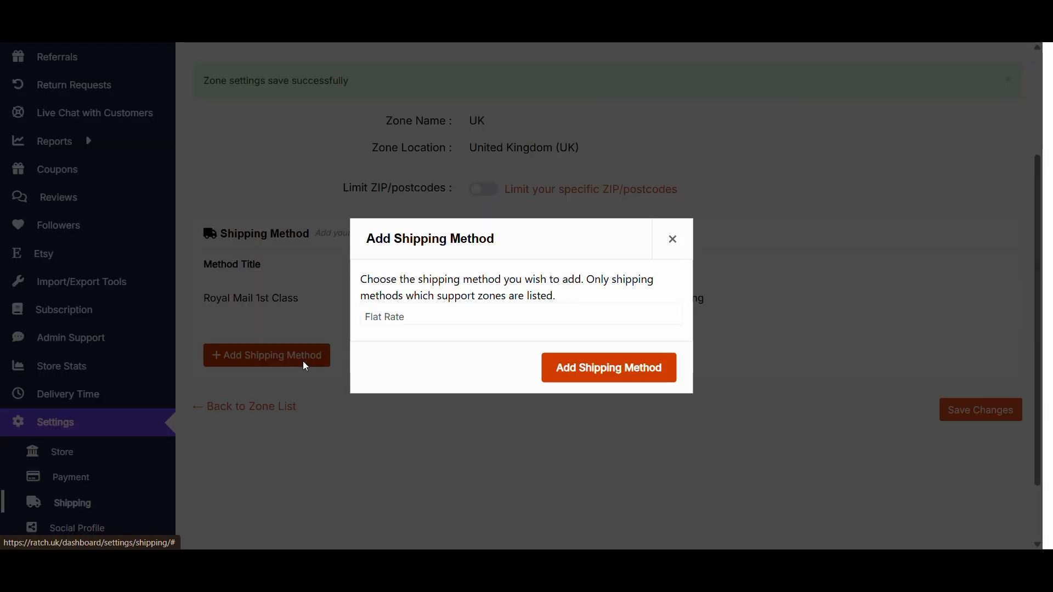
click(411, 318)
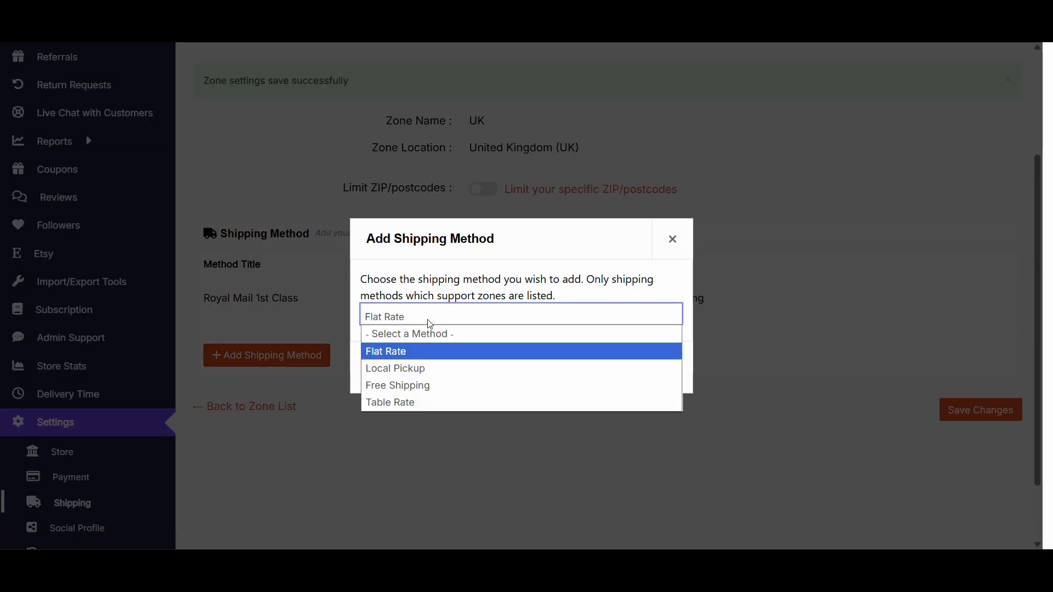
click(430, 369)
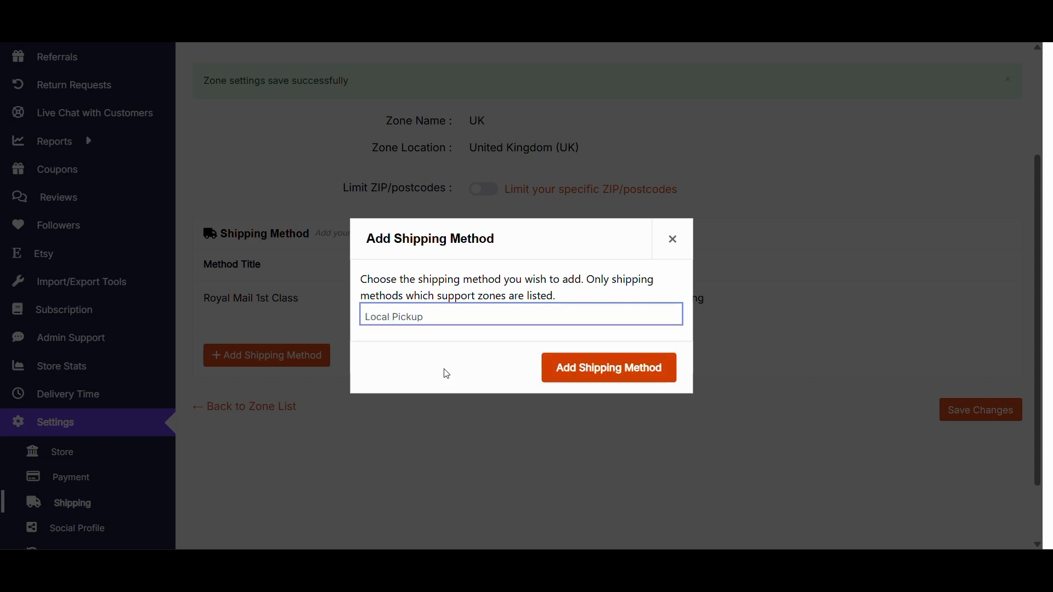
click(615, 380)
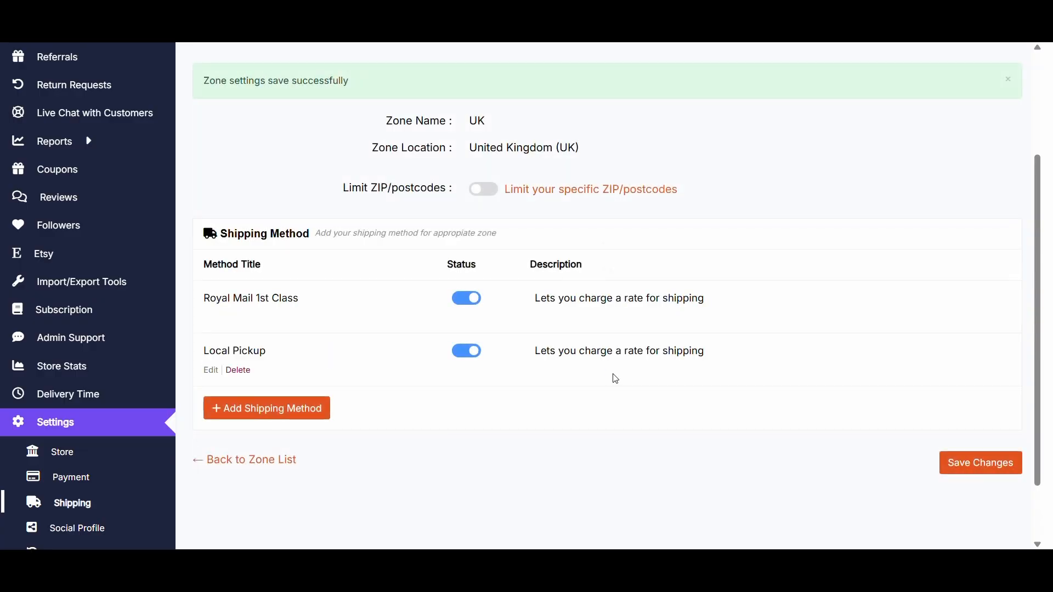
Change the Local Pickup description to "Pick up by arrangement only." and save the method.
drag(366, 348, 526, 363)
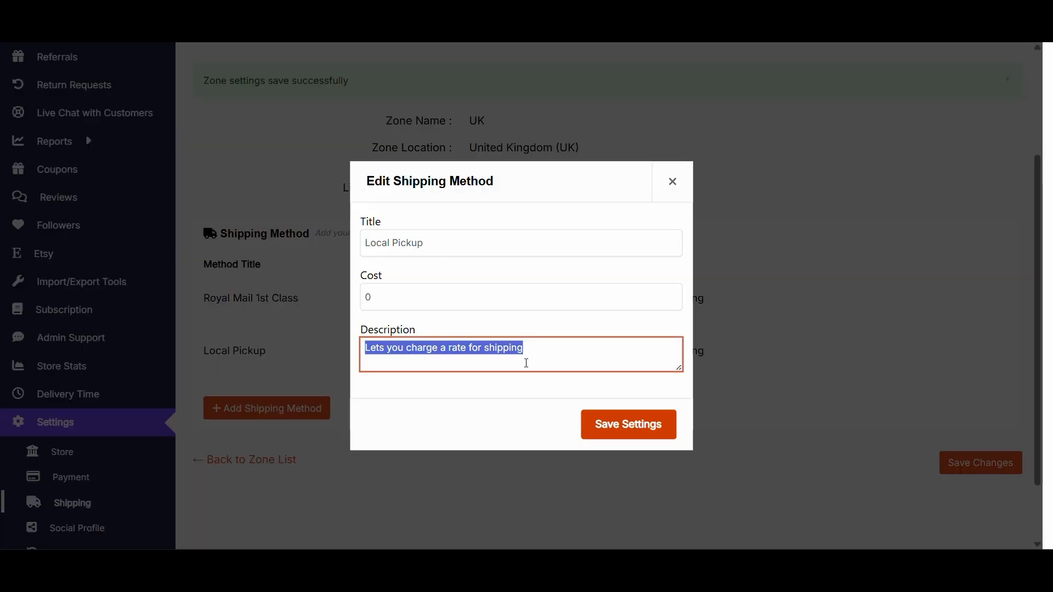
text(Pick up)
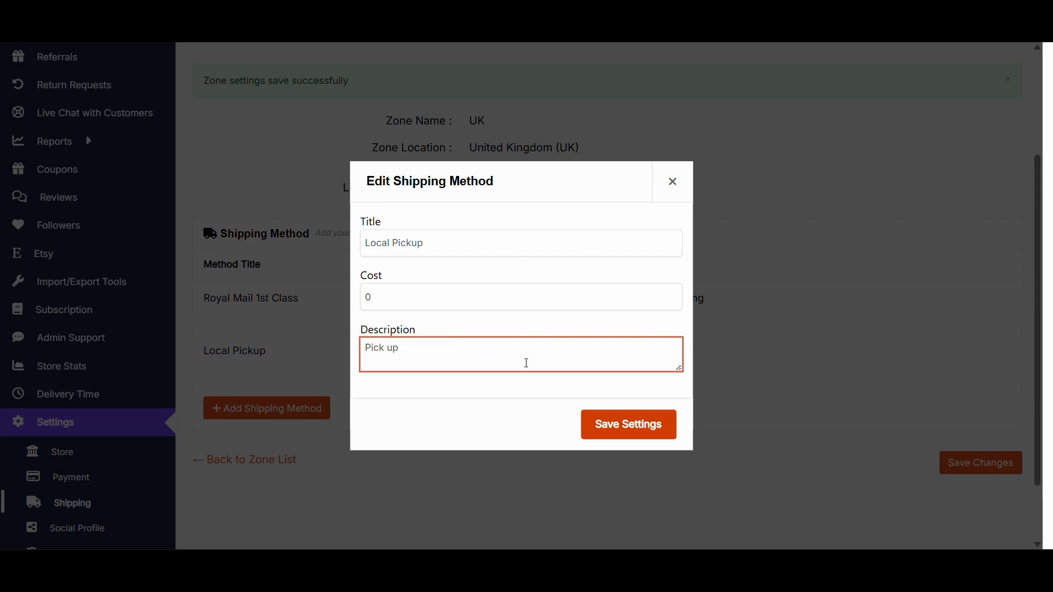
text( by arrangement only.)
click(609, 428)
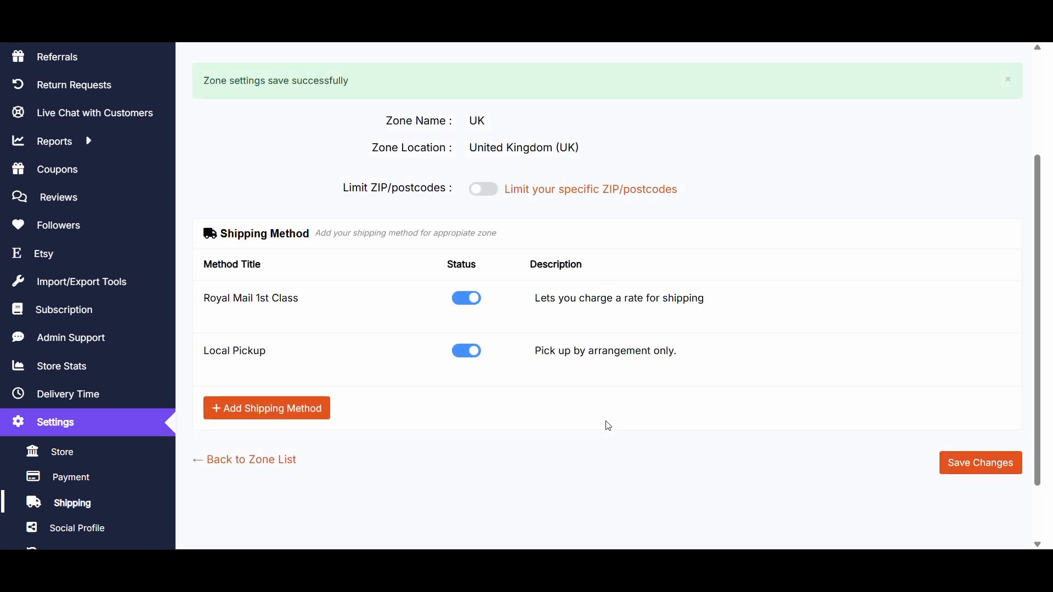
Add a Free Shipping method to the UK zone.
click(304, 408)
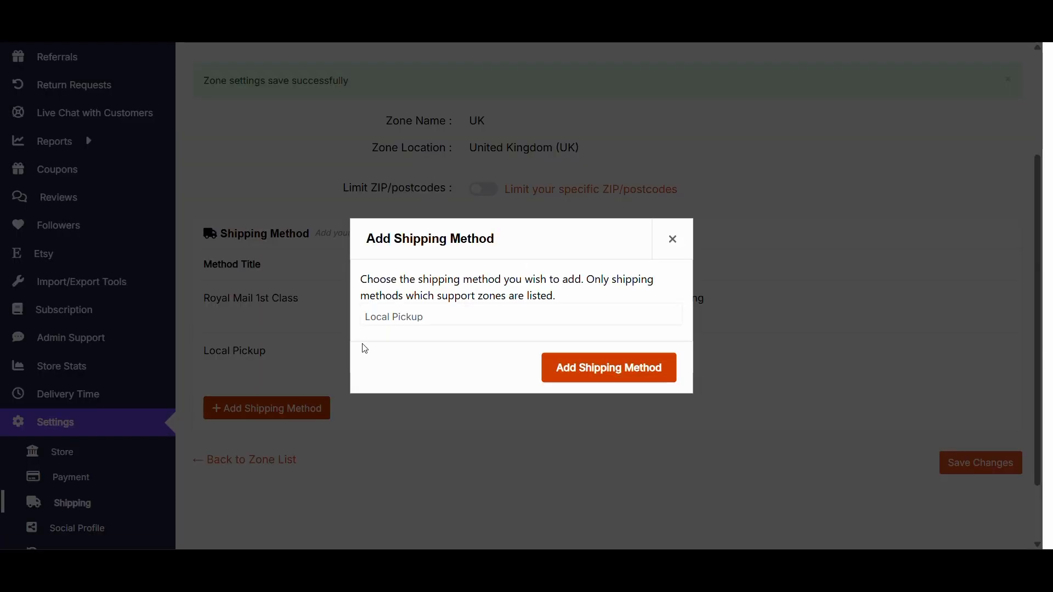
click(434, 323)
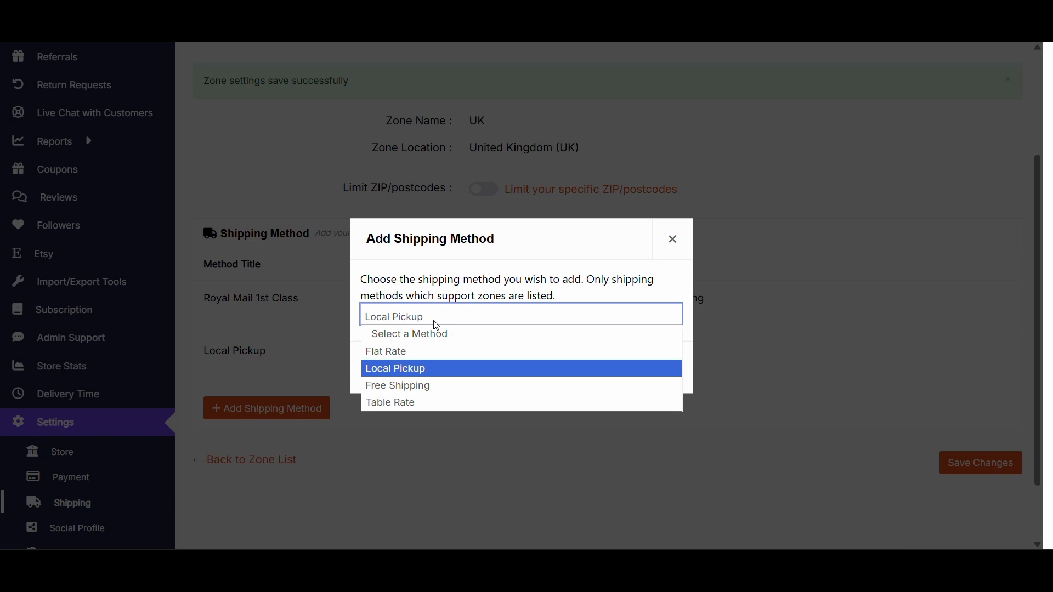
click(437, 386)
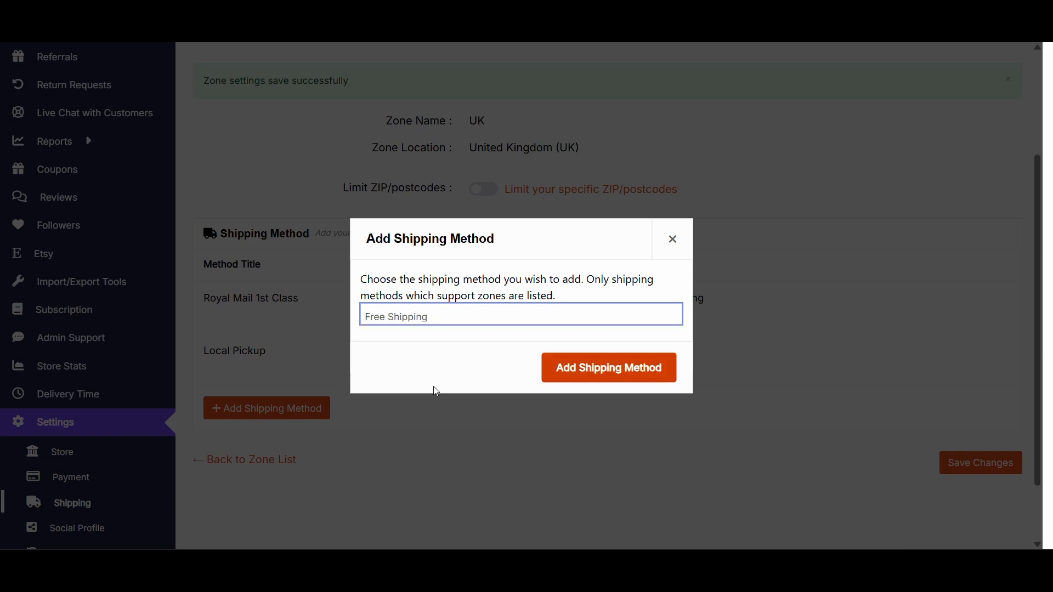
click(607, 371)
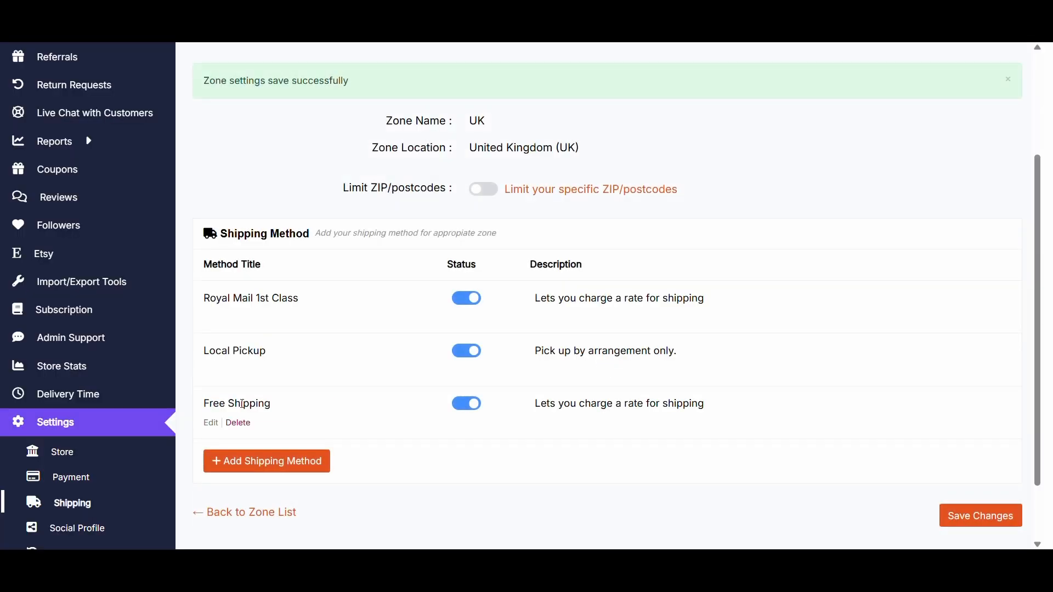
Make Free Shipping require a minimum order amount of 50.00, then save the method and the UK zone changes.
click(212, 423)
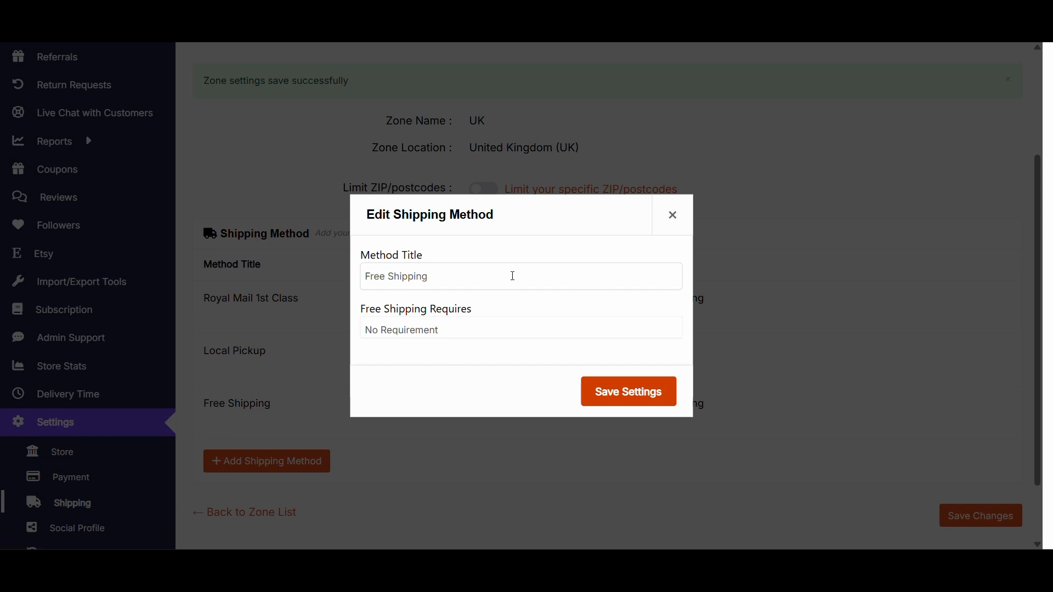
click(499, 328)
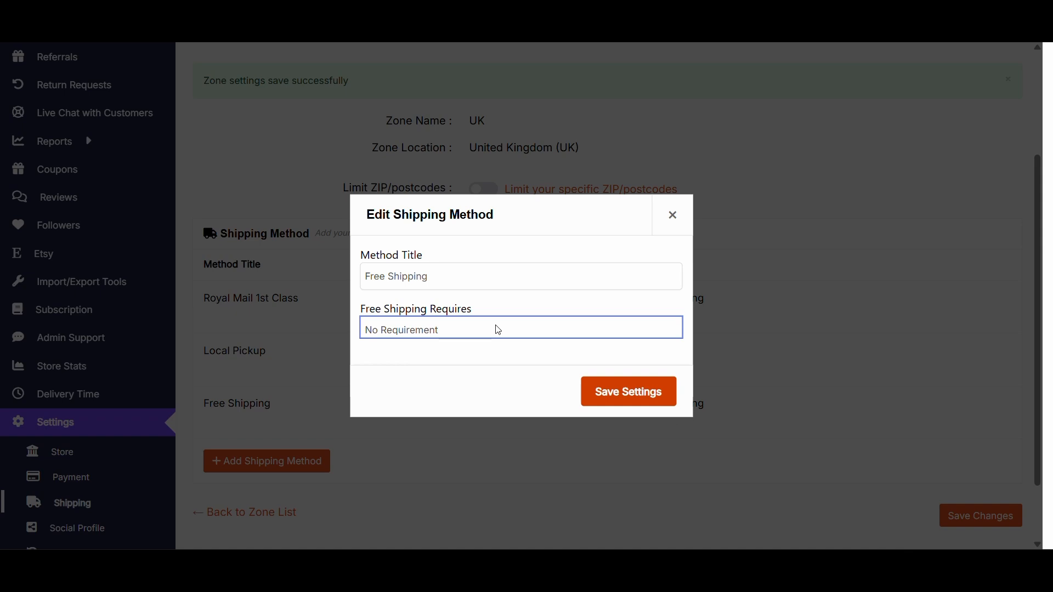
click(498, 329)
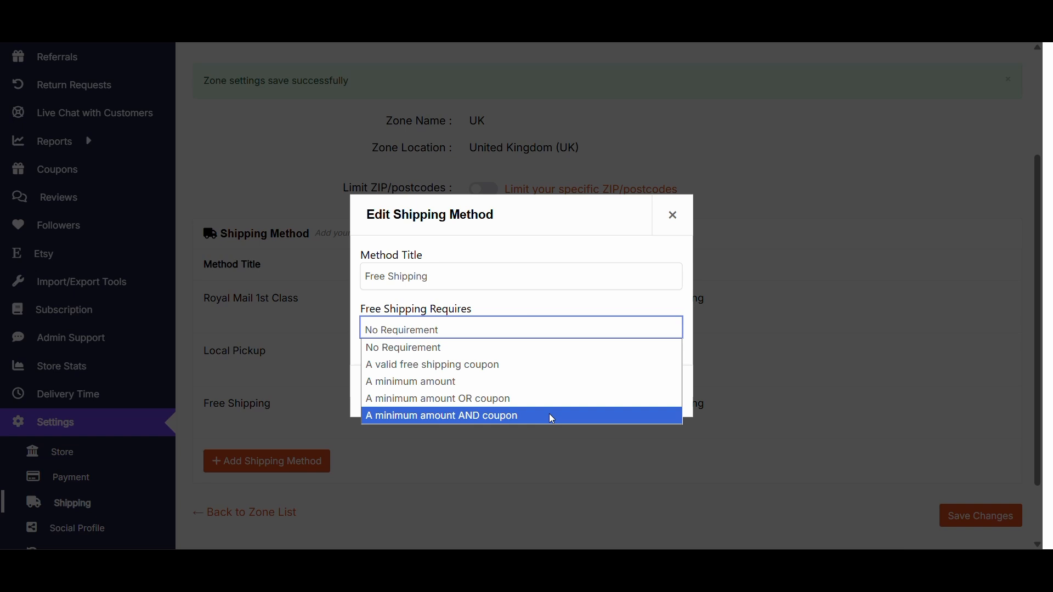
click(533, 381)
click(466, 340)
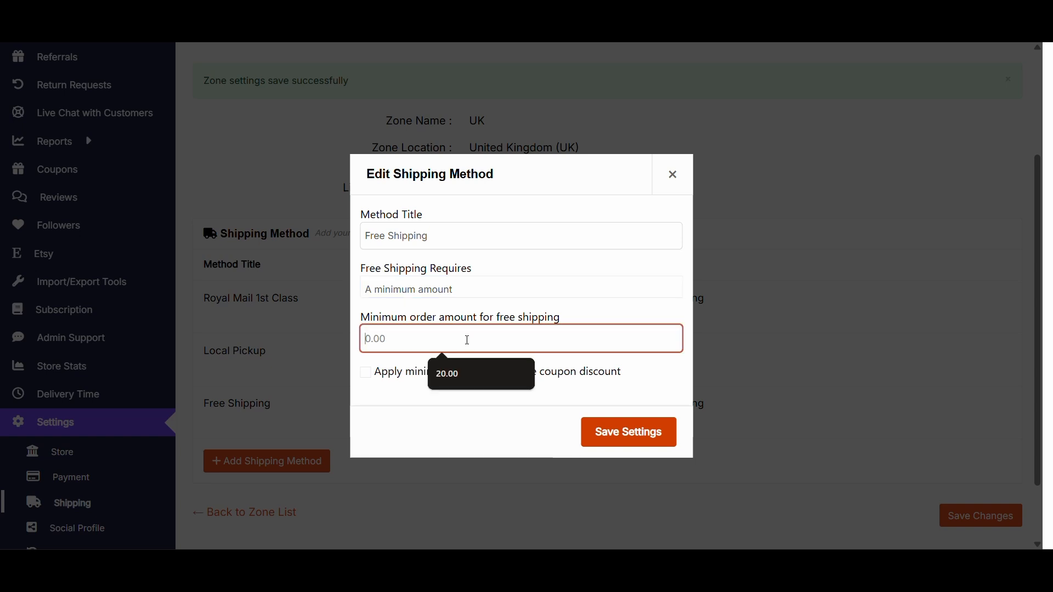
text(50.00)
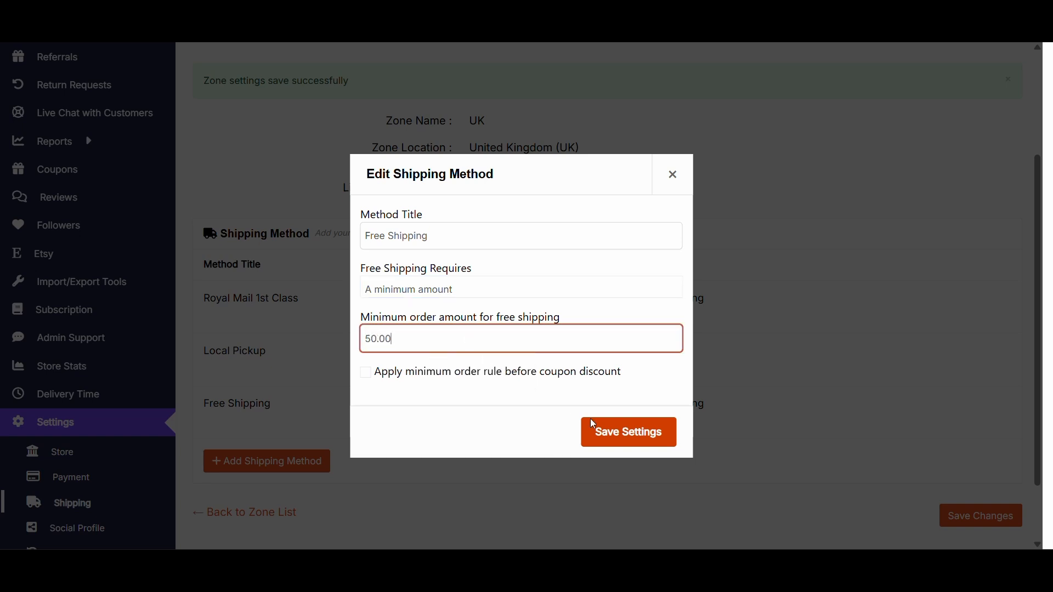
click(641, 442)
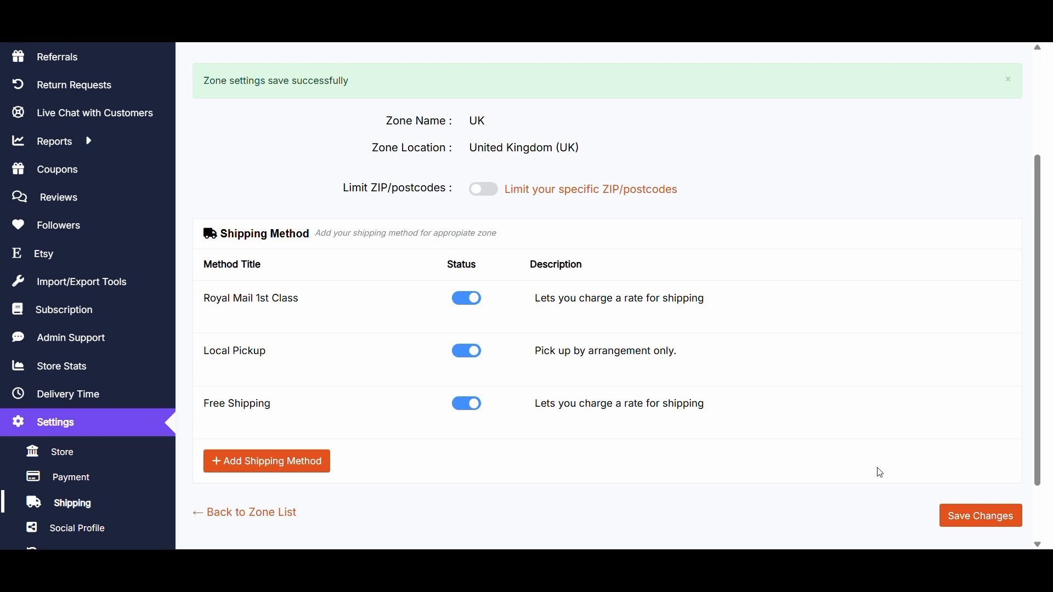
click(978, 518)
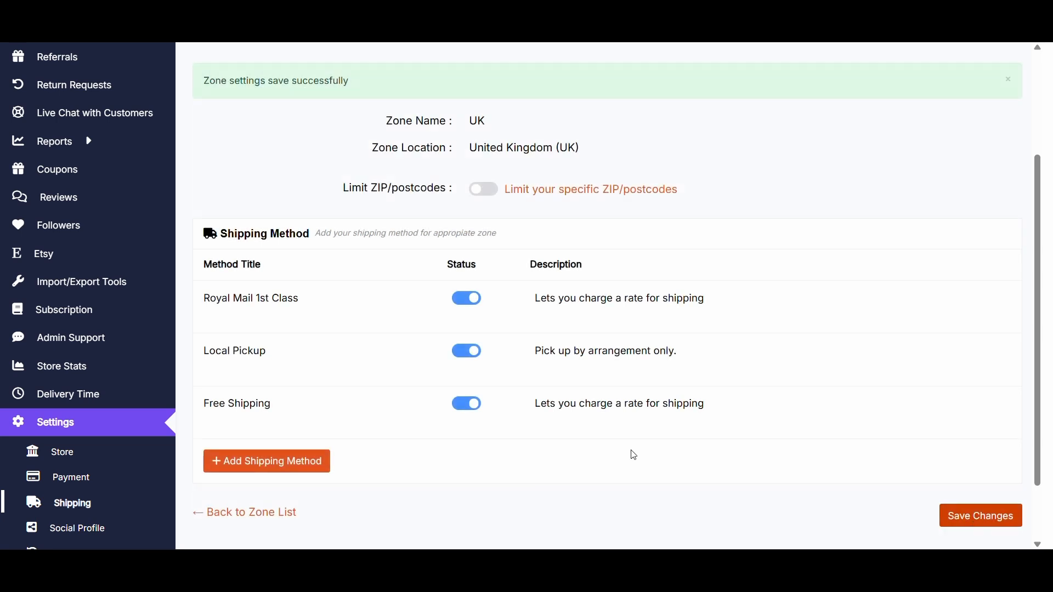
Switch to the previous shipping system and review the store-wide shipping prices, processing time and policies.
scroll(633, 455, up, 2)
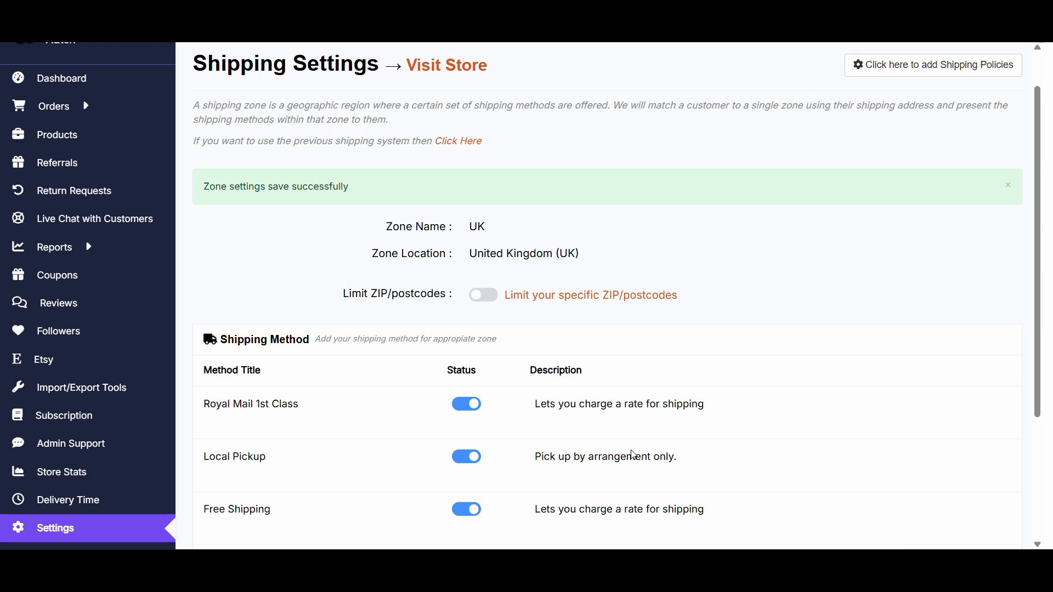
scroll(626, 287, up, 1)
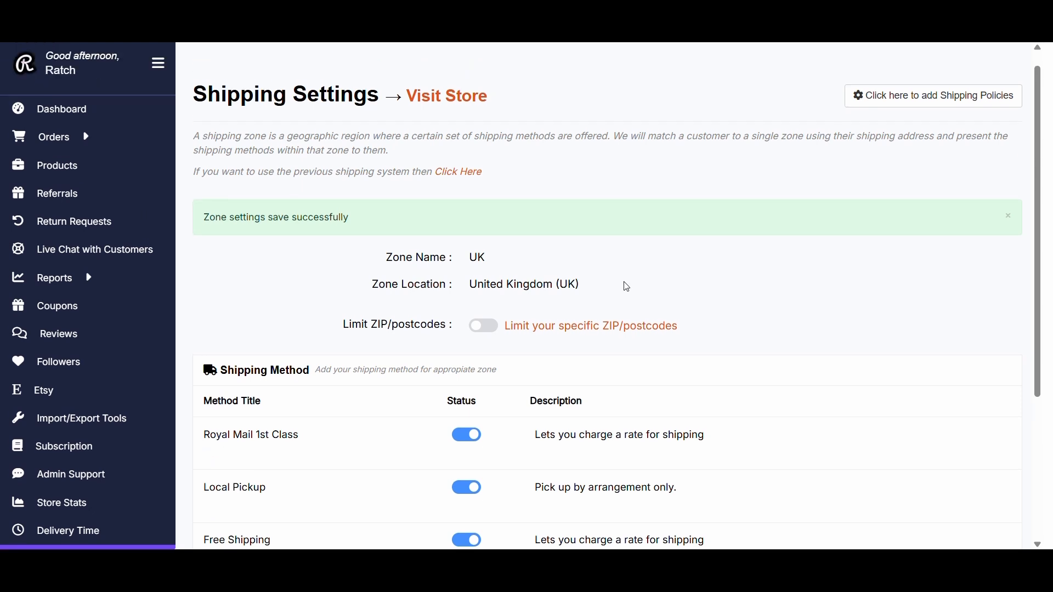
click(460, 178)
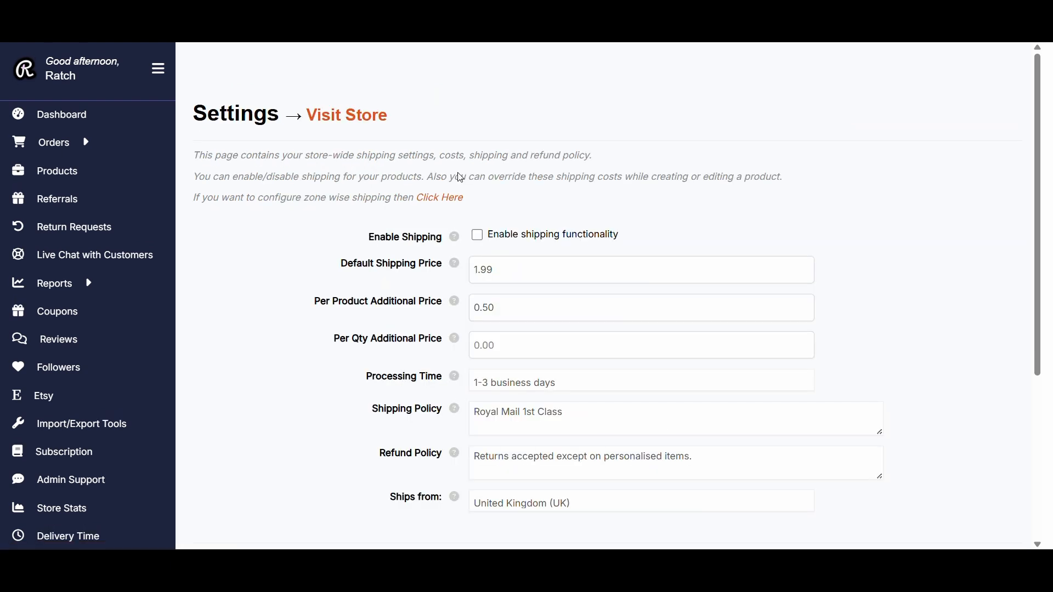
scroll(259, 308, down, 3)
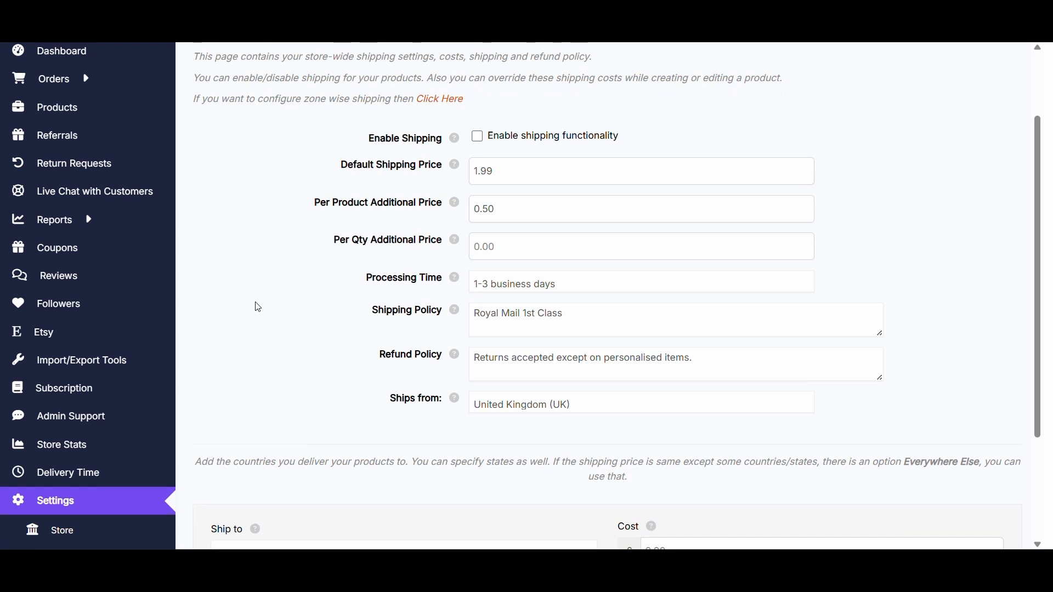
scroll(258, 308, up, 1)
click(483, 197)
click(505, 310)
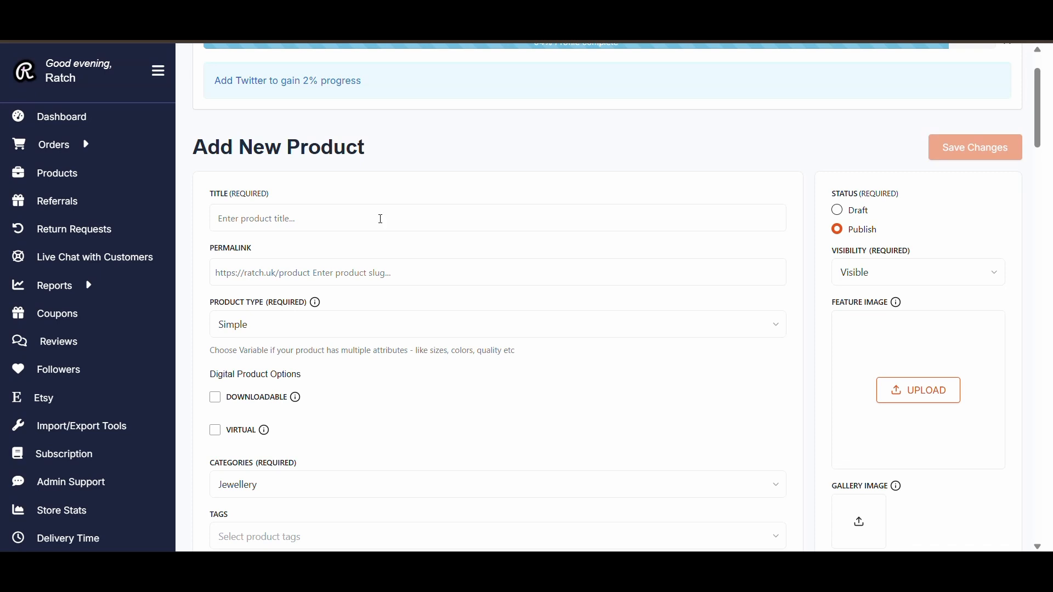
Enter "Example" as the title of the new product.
click(381, 219)
text(Ex)
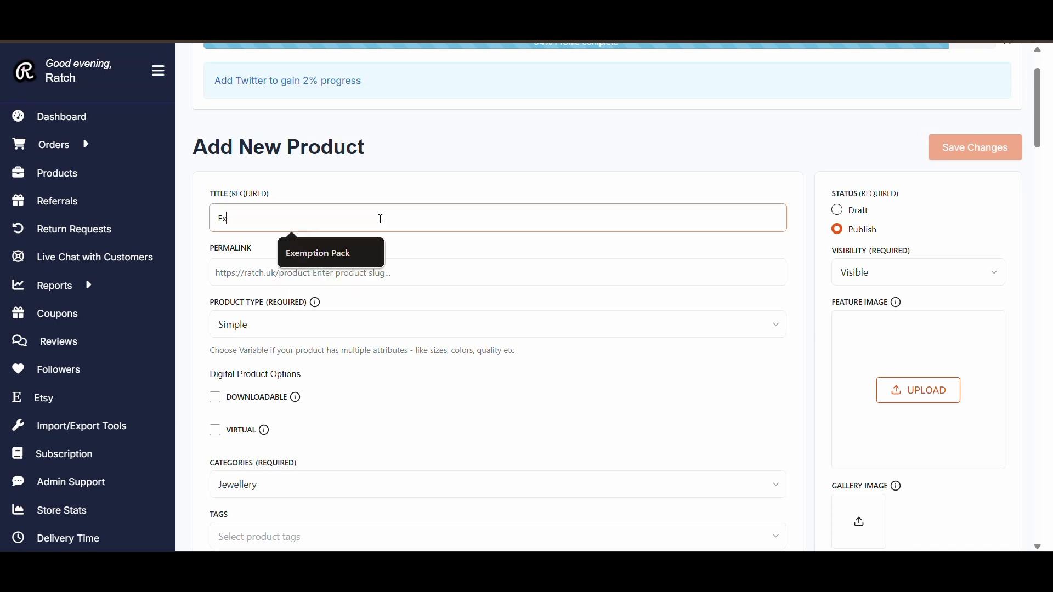
text(ample)
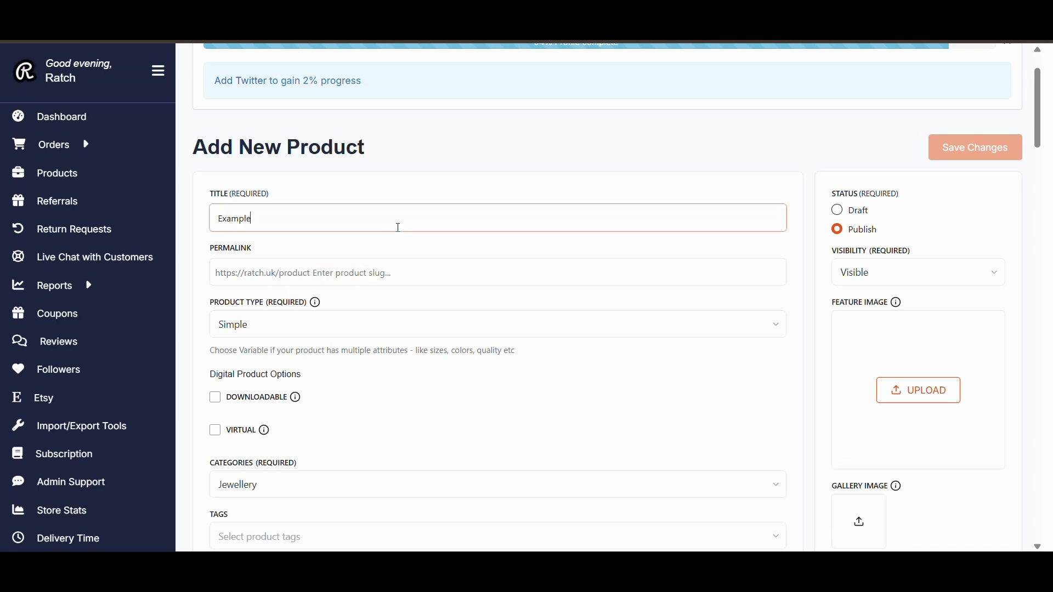
Enable overriding the store's default shipping cost for the new product in its shipping and tax settings.
scroll(623, 299, down, 3)
scroll(624, 301, down, 2)
scroll(625, 301, down, 10)
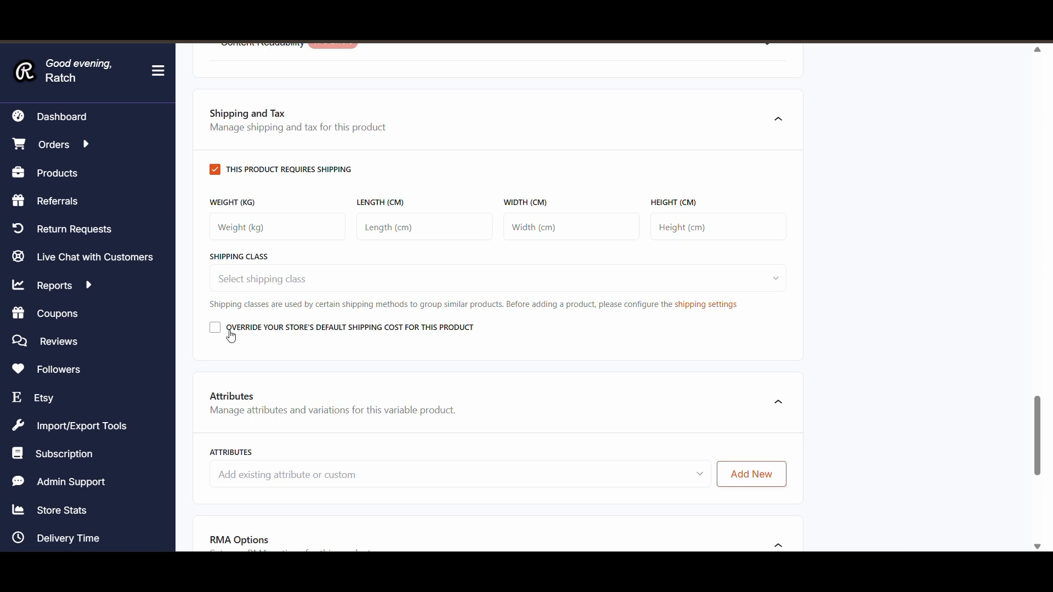
drag(233, 333, 426, 351)
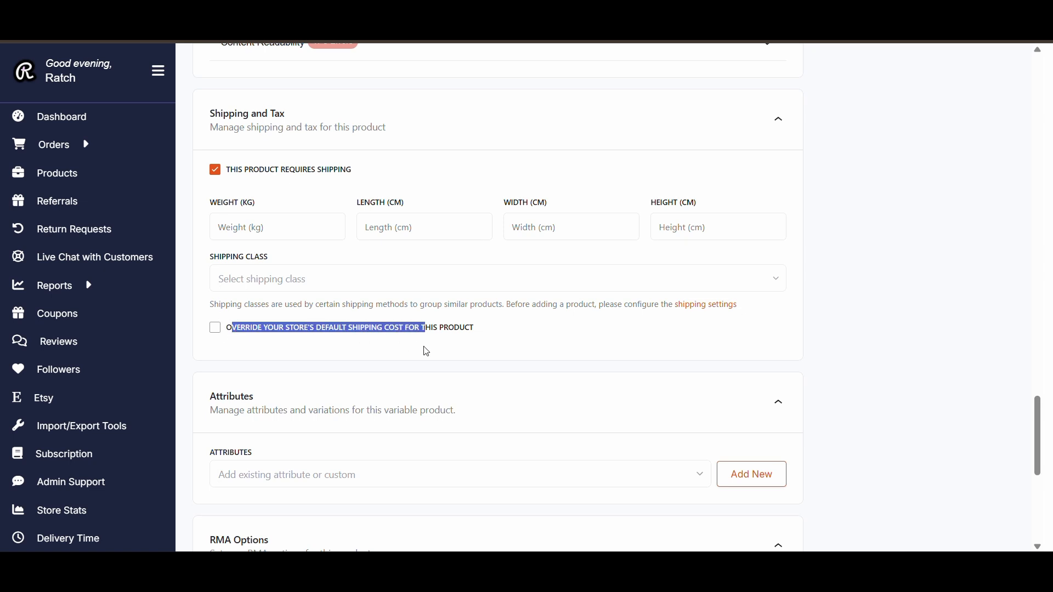
click(212, 332)
click(214, 329)
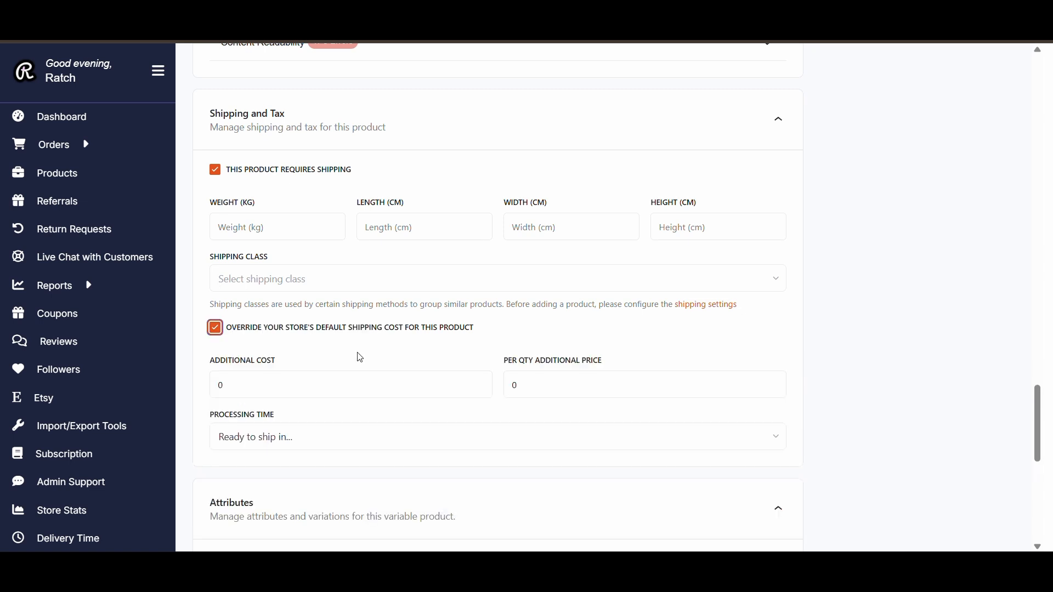
Set the product's additional shipping cost to 7.00 and look at the available processing times without choosing one.
scroll(360, 358, down, 1)
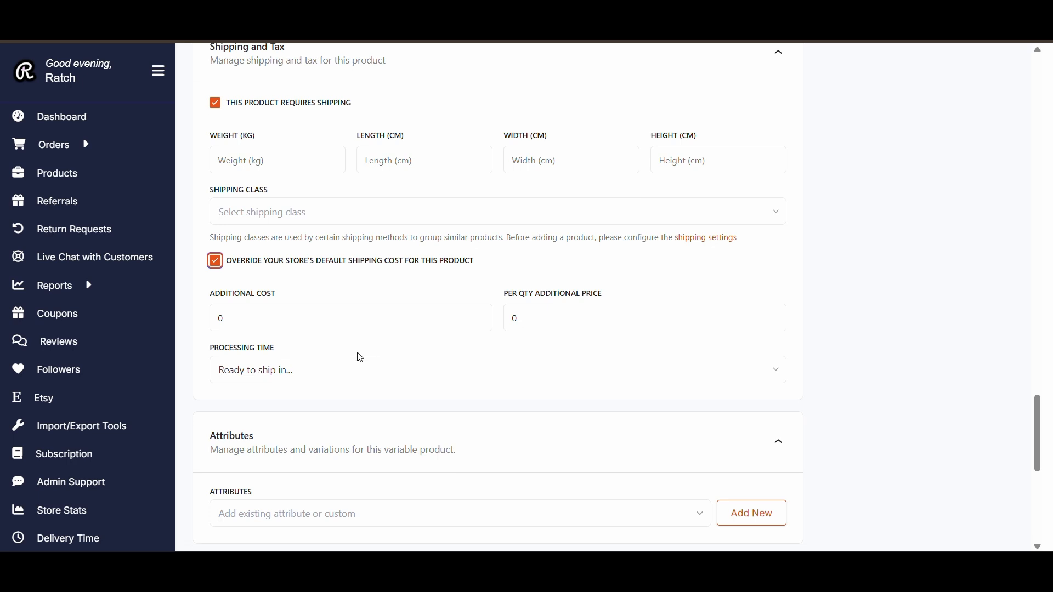
click(305, 320)
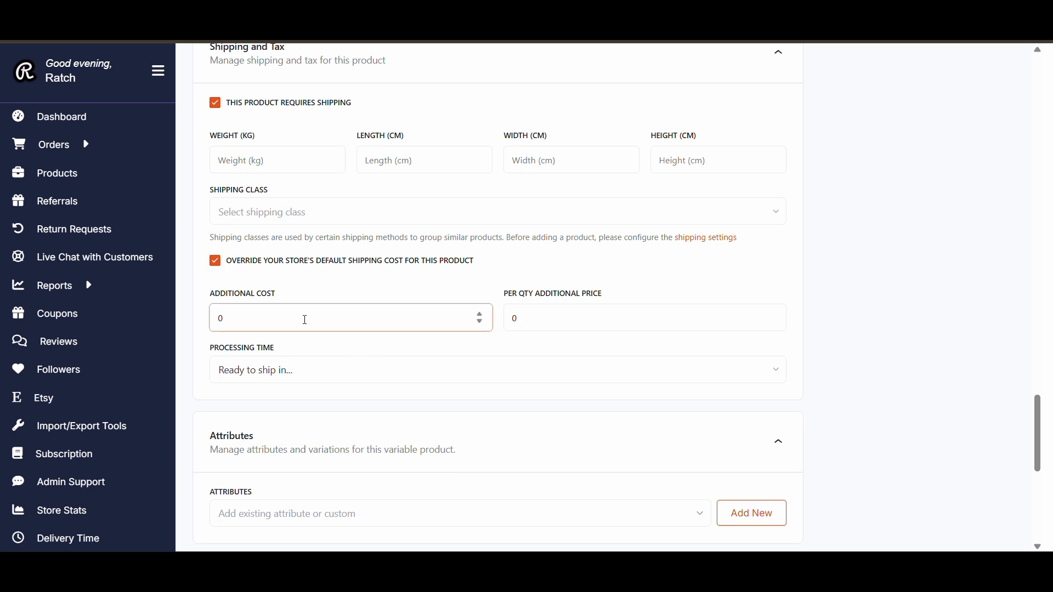
text(7.00)
click(513, 366)
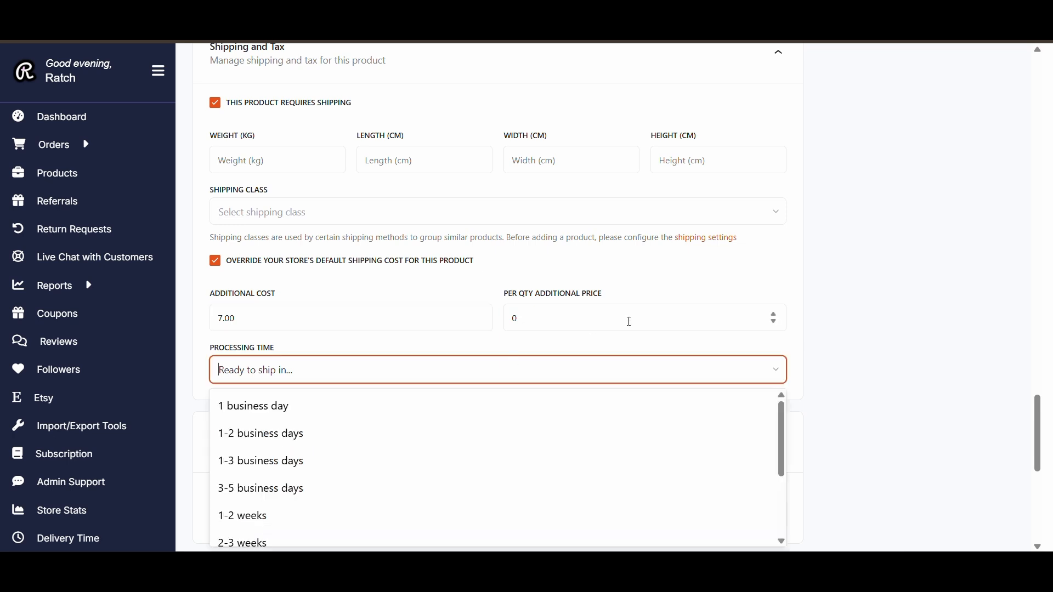
click(828, 325)
click(827, 325)
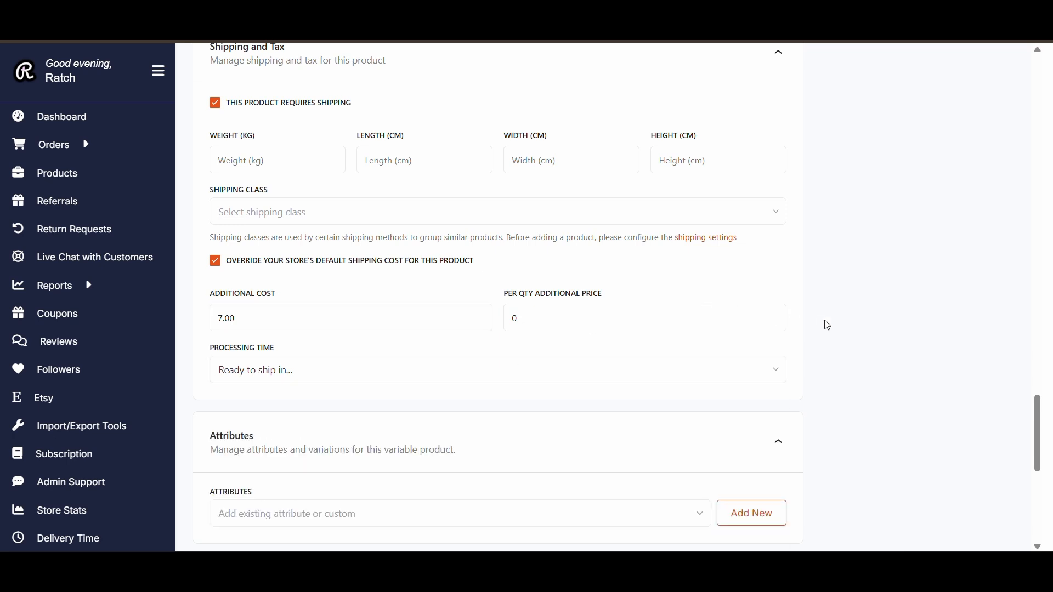
Clear the product's per-quantity additional price and set its additional shipping cost to -2.
click(753, 324)
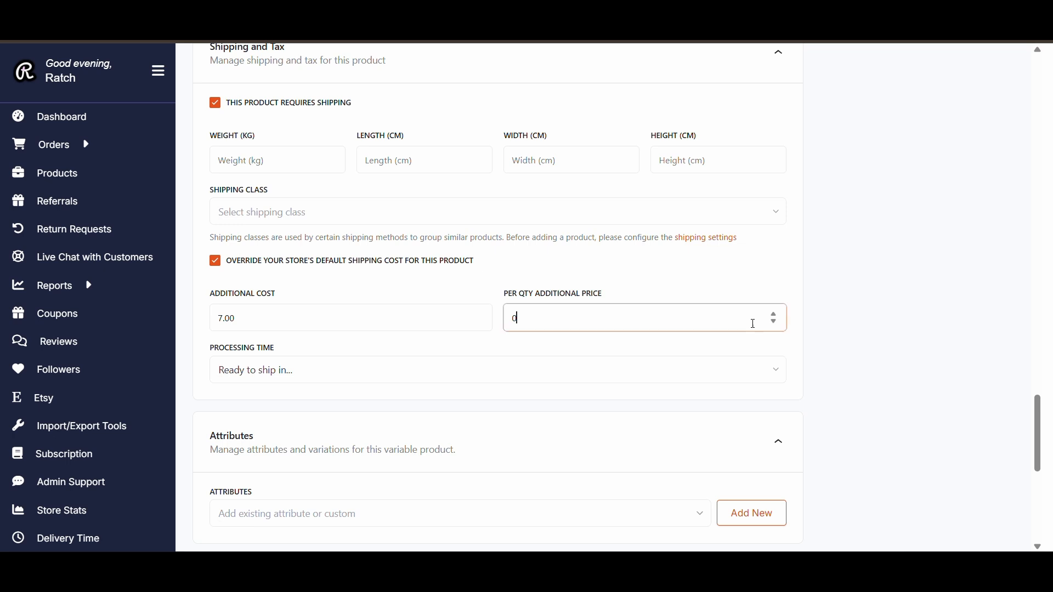
key(BackSpace)
click(373, 324)
key(BackSpace)
key(BackSpace)
key(BackSpace)
key(BackSpace)
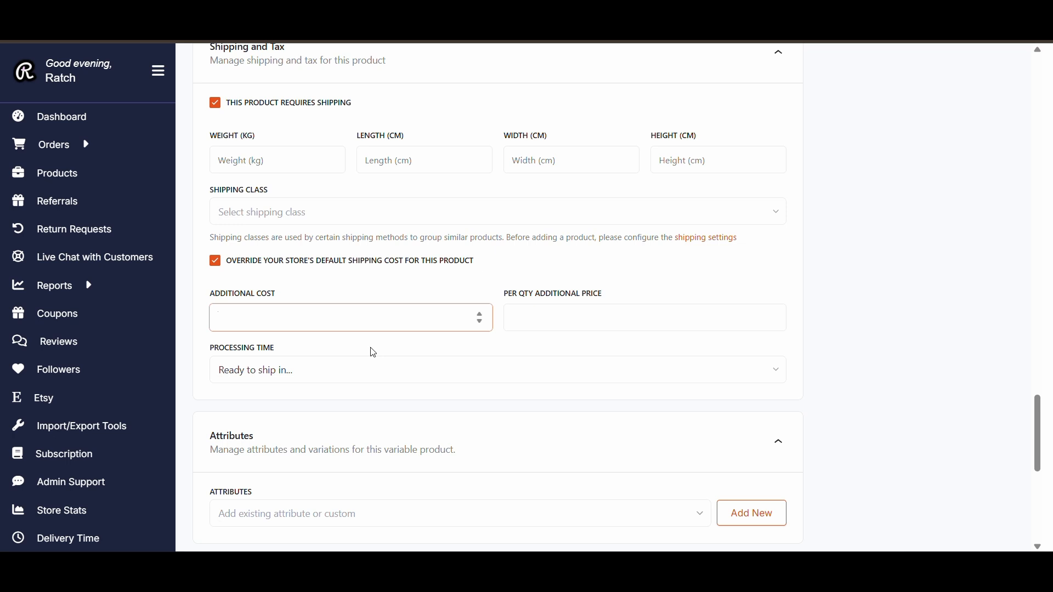
text(-2)
click(432, 354)
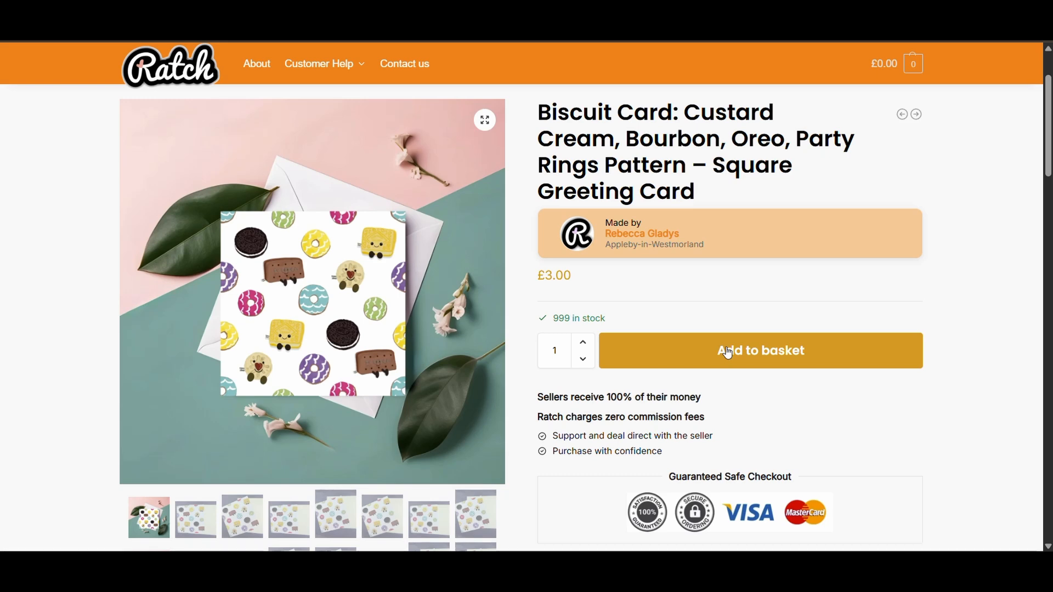
Add the Biscuit Card greeting card to the basket and raise its quantity to 2 in the basket.
click(728, 353)
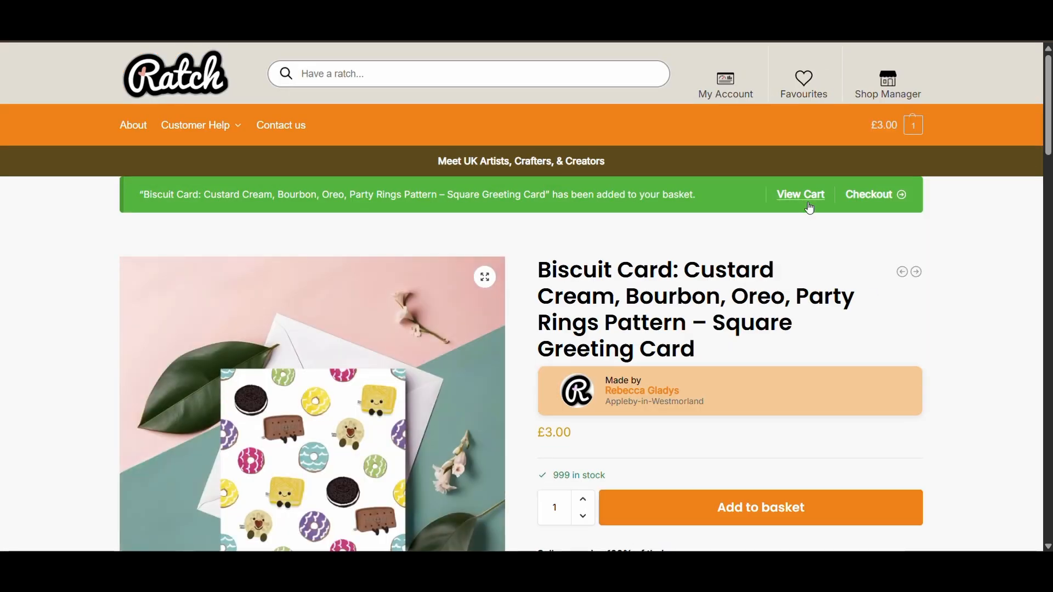
click(892, 127)
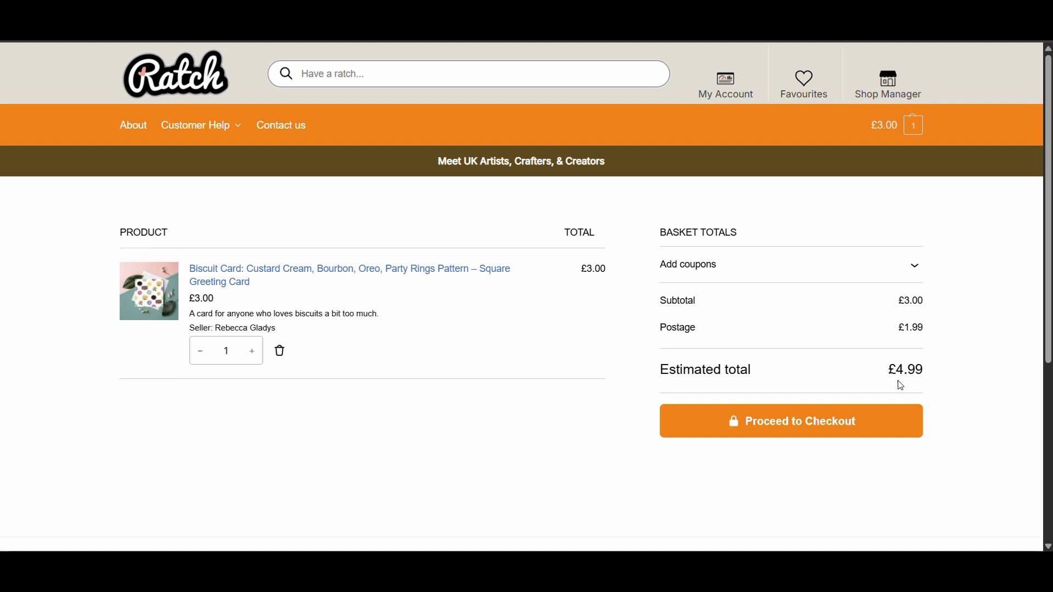
click(253, 353)
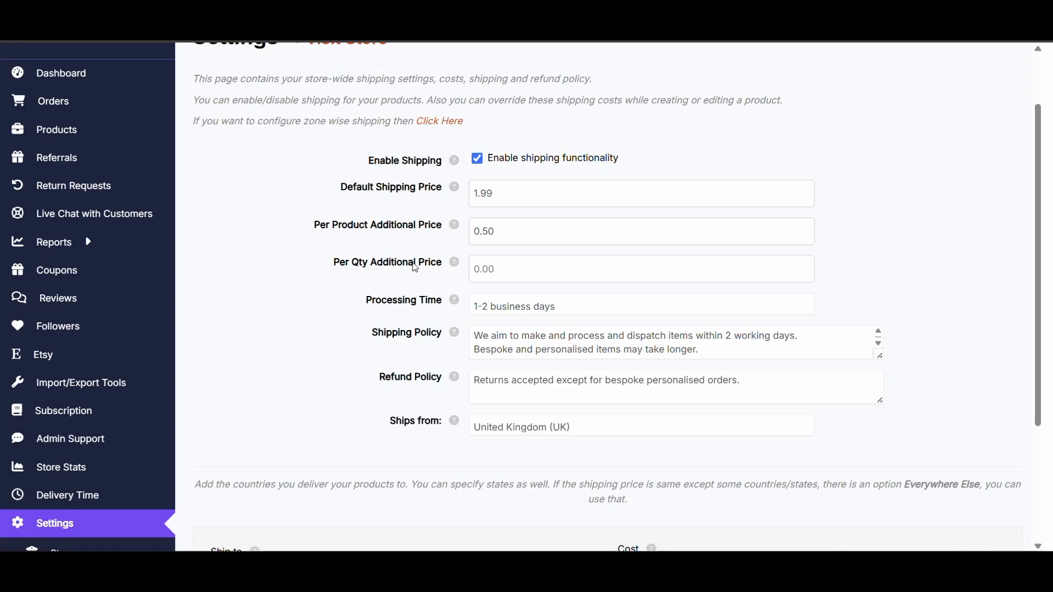
Set the store-wide per-quantity additional price to 0.20 in the shipping settings and save the options.
click(510, 266)
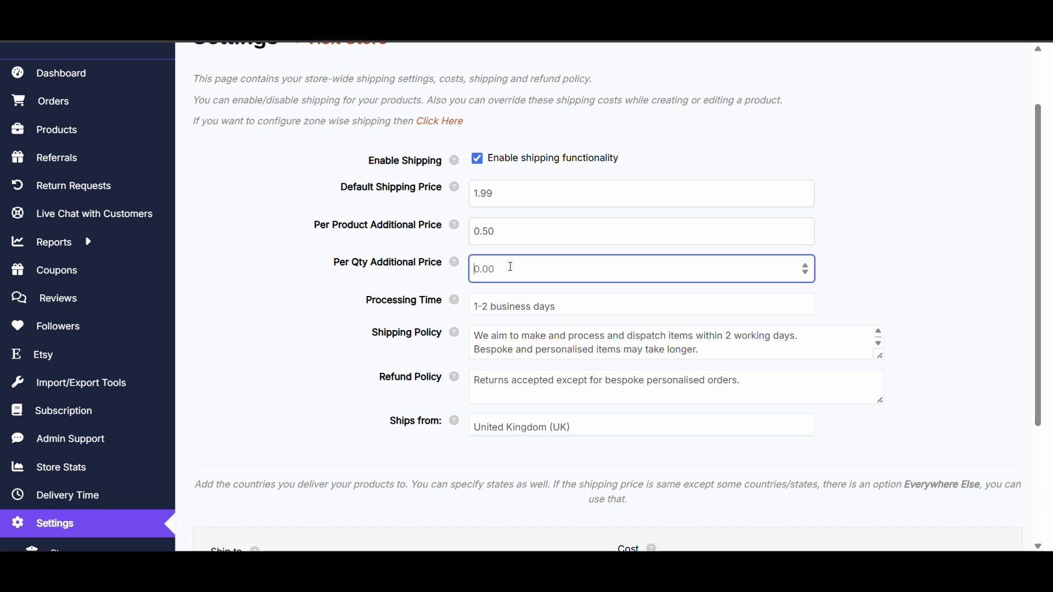
text(0.20)
scroll(565, 323, down, 3)
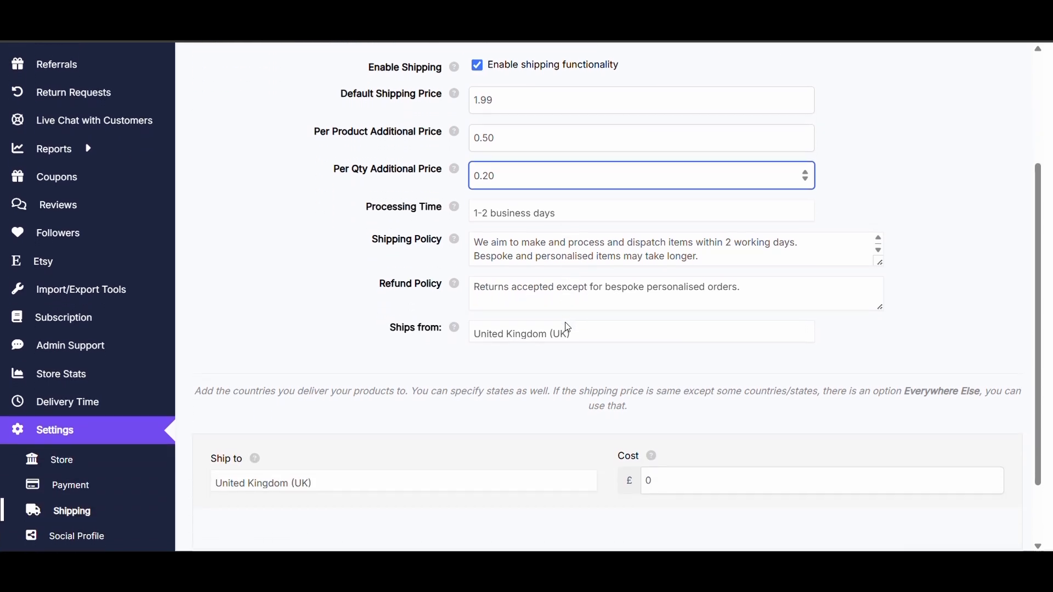
click(428, 528)
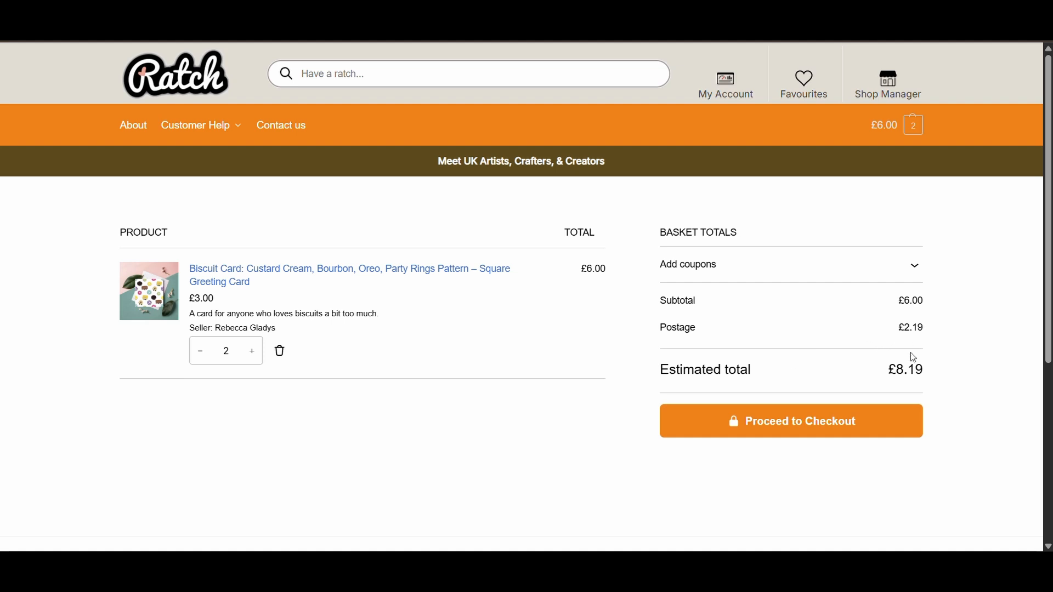
Increase the quantity of the Biscuit Card in the basket further to check the postage.
click(253, 354)
click(254, 353)
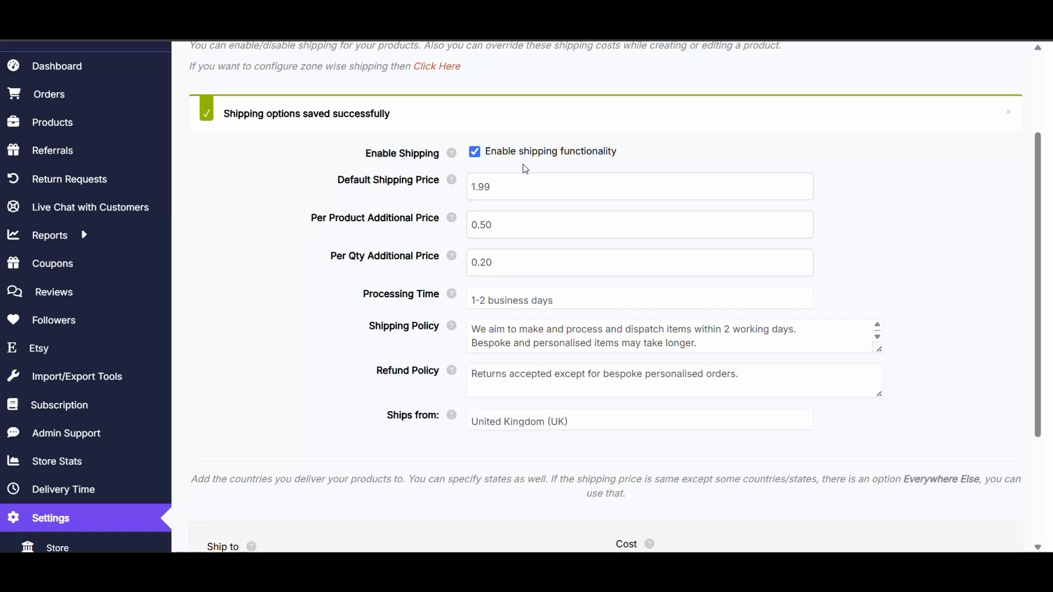
Turn off the store-wide shipping functionality and open the zone-wise shipping configuration for the UK zone.
click(475, 153)
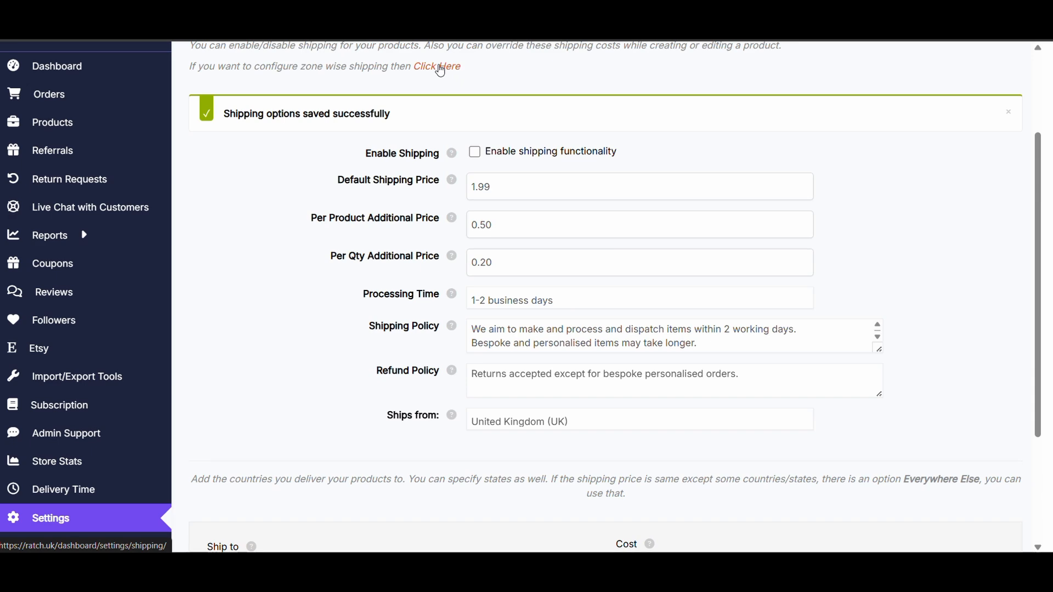
click(441, 67)
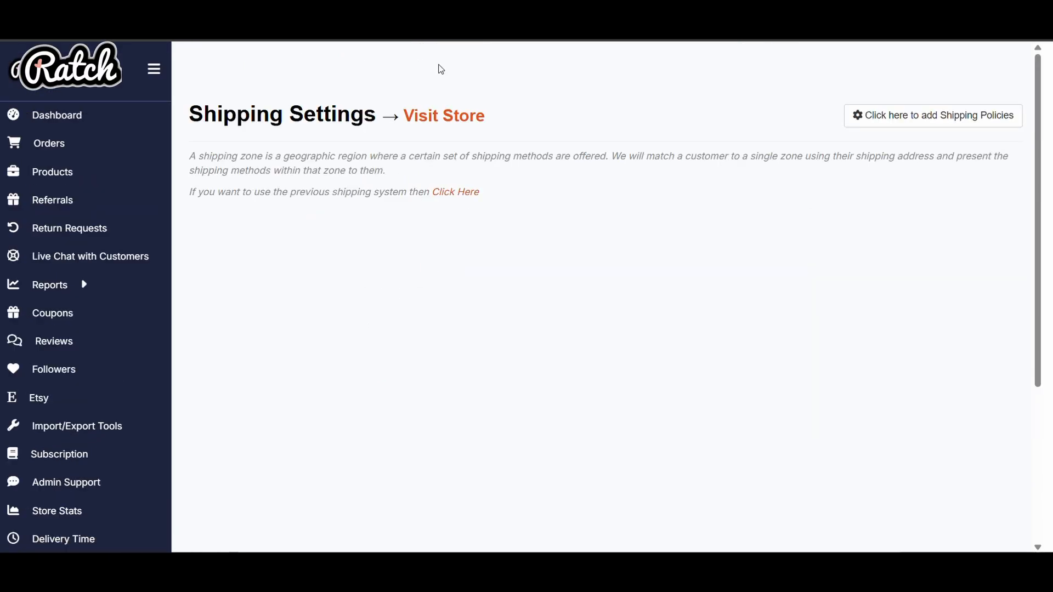
scroll(415, 307, down, 1)
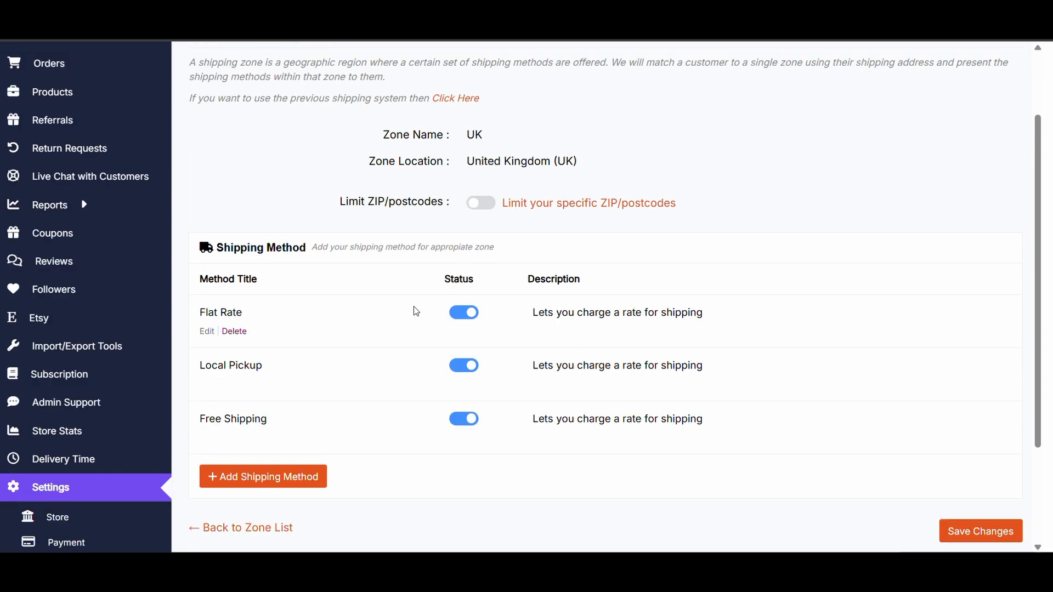
Review the settings of the UK zone's Flat Rate, Local Pickup and Free Shipping methods, and save the zone's changes.
click(208, 332)
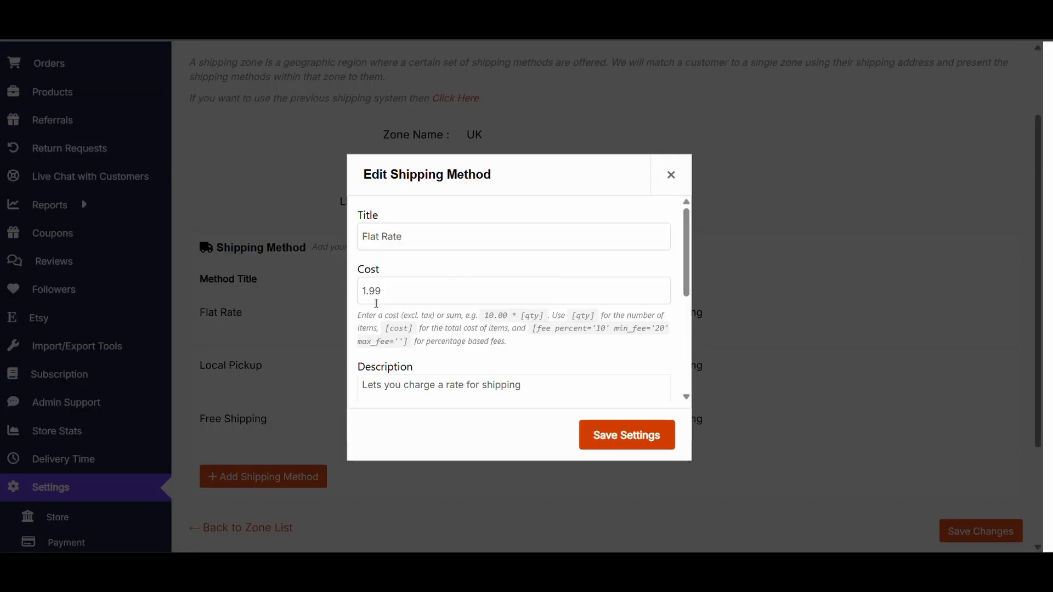
click(672, 176)
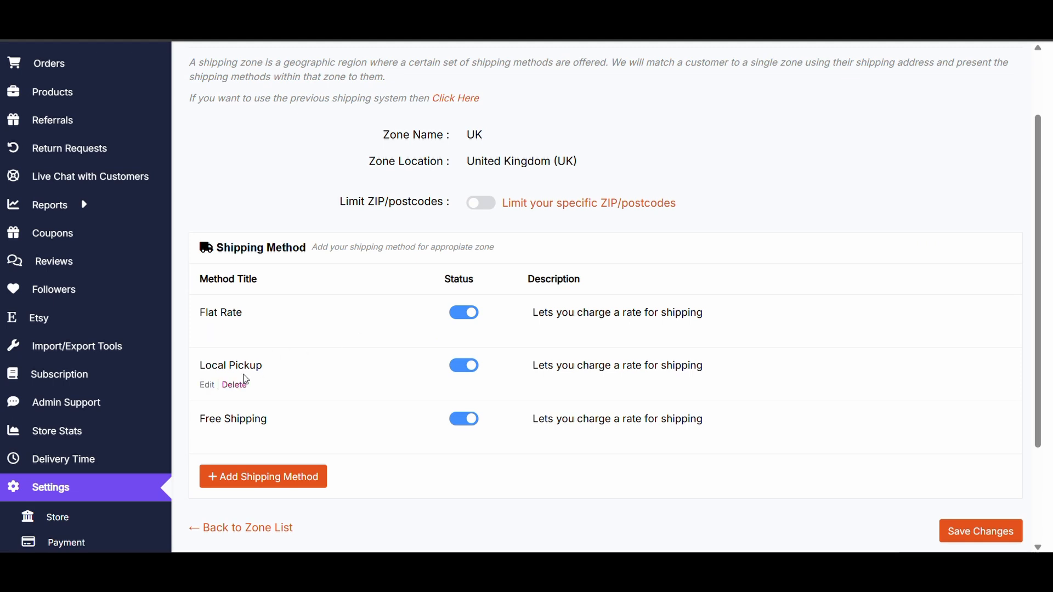
click(208, 388)
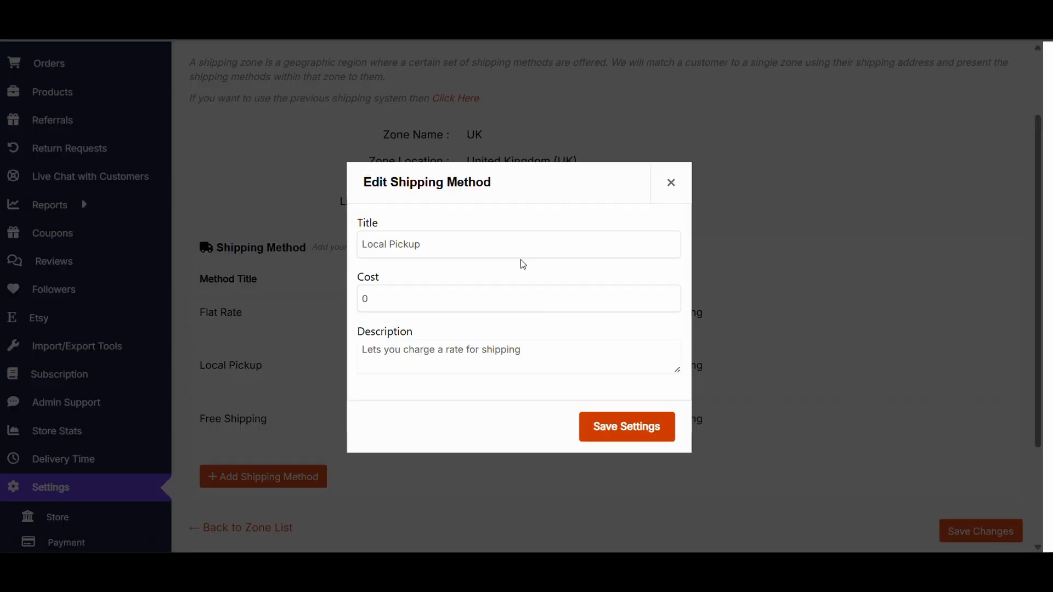
click(663, 188)
mouse_move(243, 425)
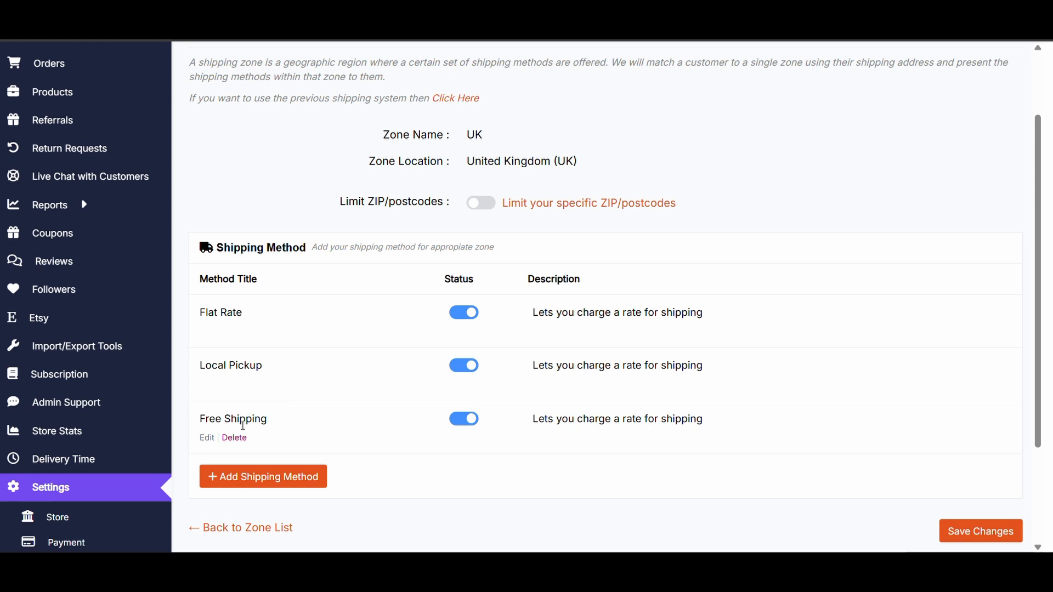
click(208, 437)
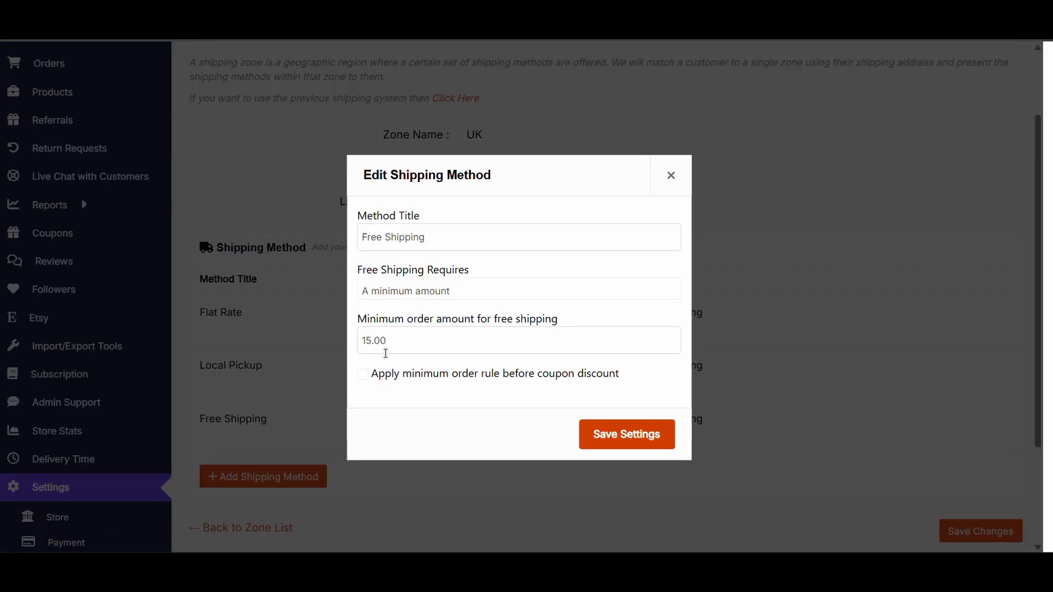
click(673, 178)
click(969, 530)
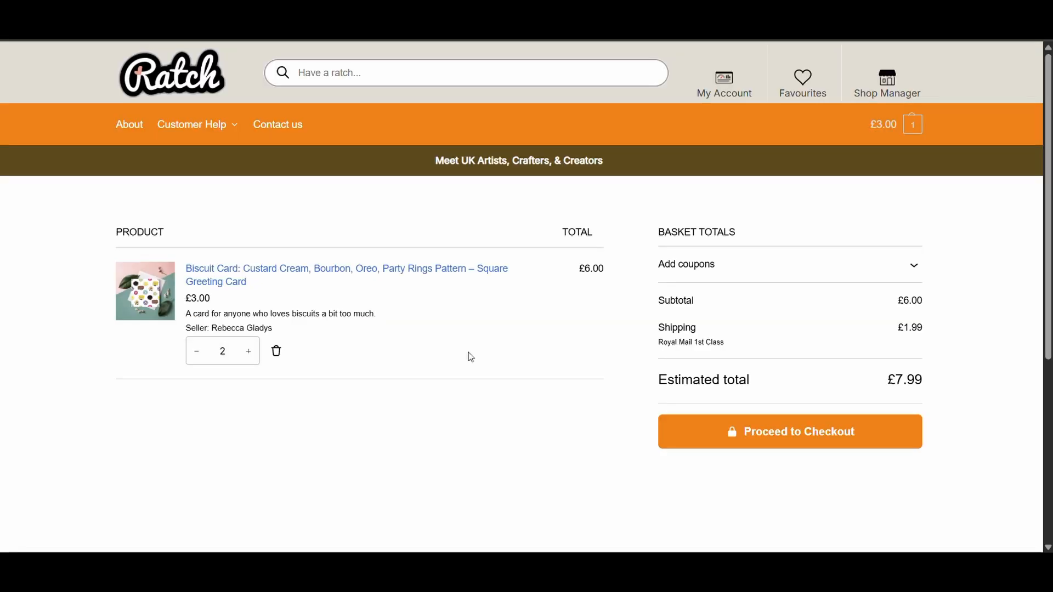
Raise the Biscuit Card's quantity to 4 in the basket and proceed to checkout.
click(247, 355)
click(248, 357)
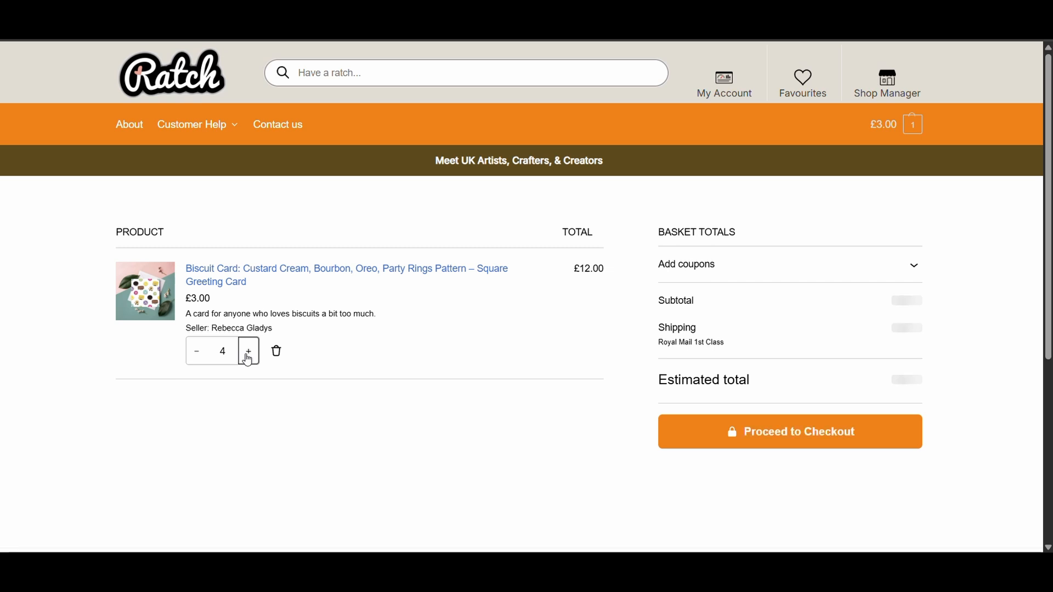
click(765, 433)
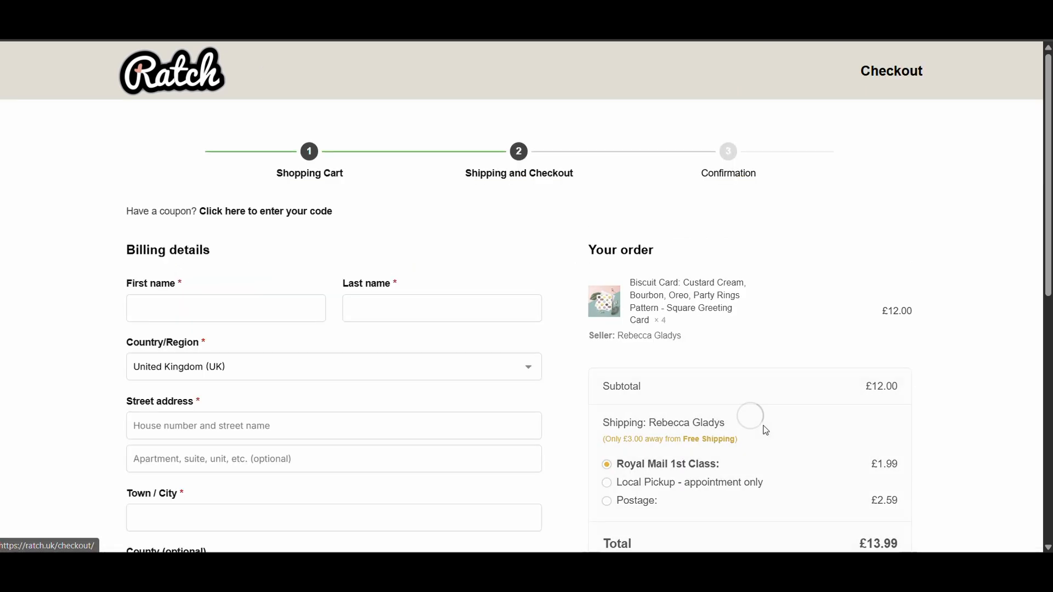
Check the checkout's delivery options by selecting Local Pickup, and return the choice to Royal Mail 1st Class.
scroll(762, 456, down, 2)
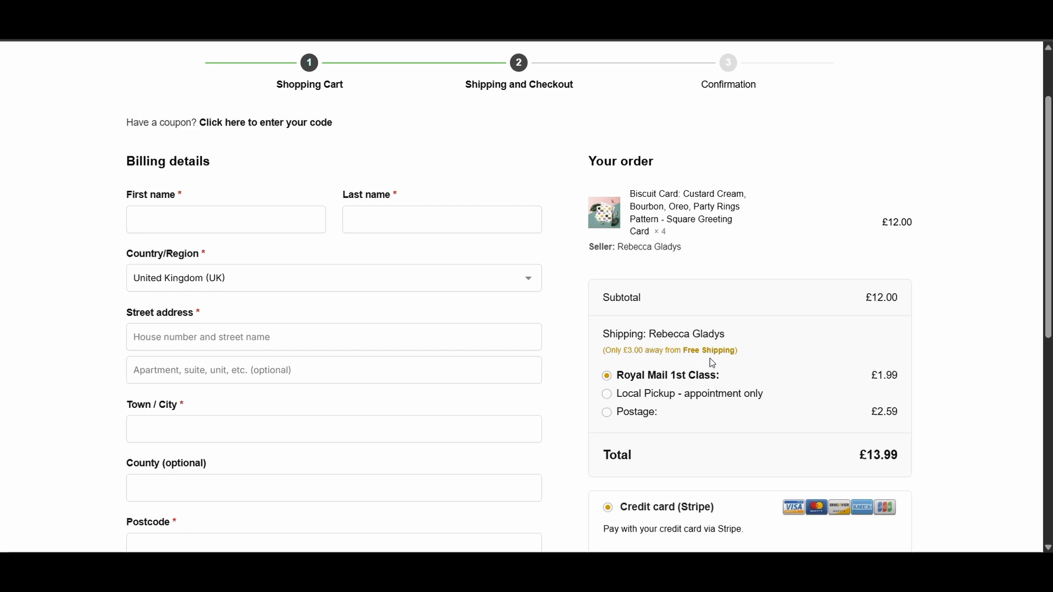
click(608, 395)
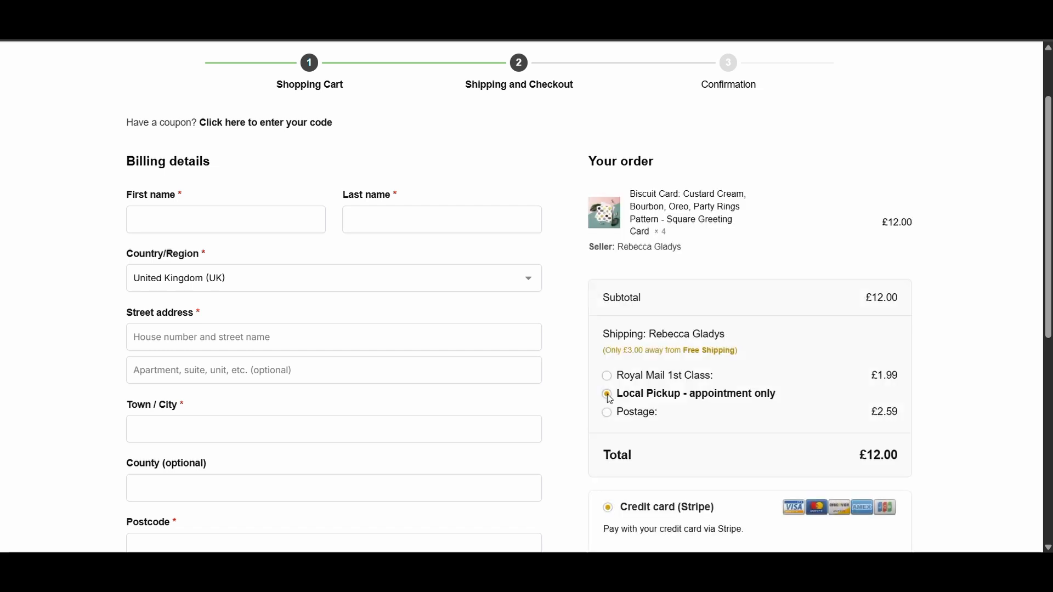
click(607, 376)
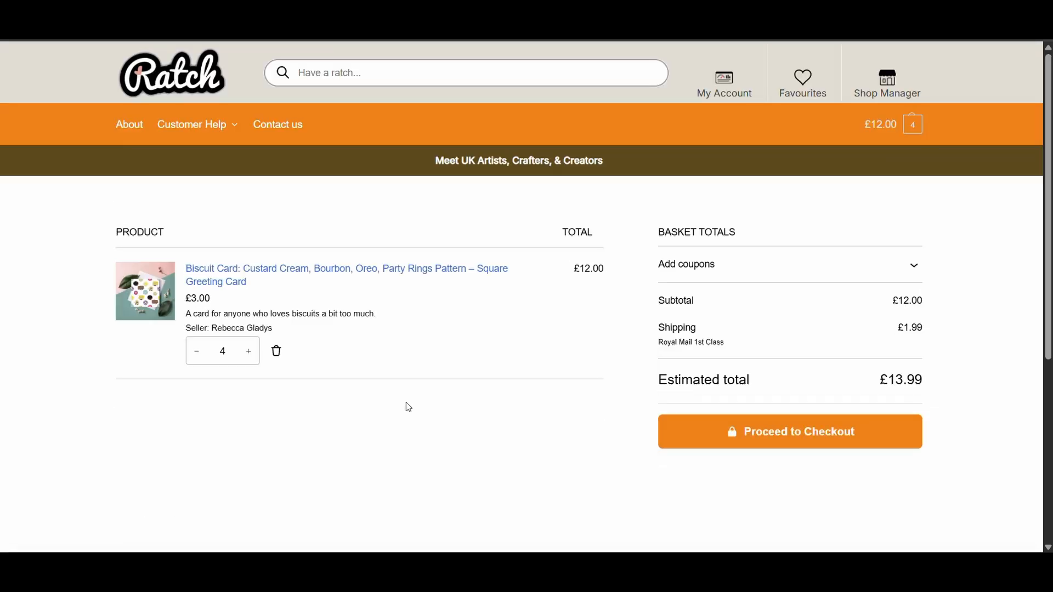
Raise the Biscuit Card's quantity to 5 in the basket and select Free Shipping at checkout.
click(251, 353)
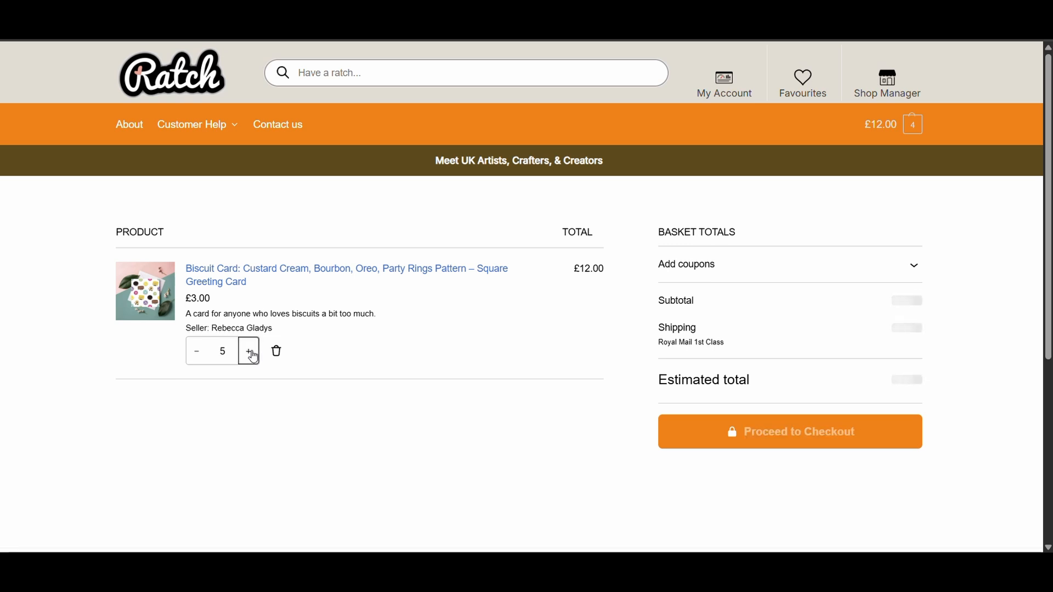
click(778, 434)
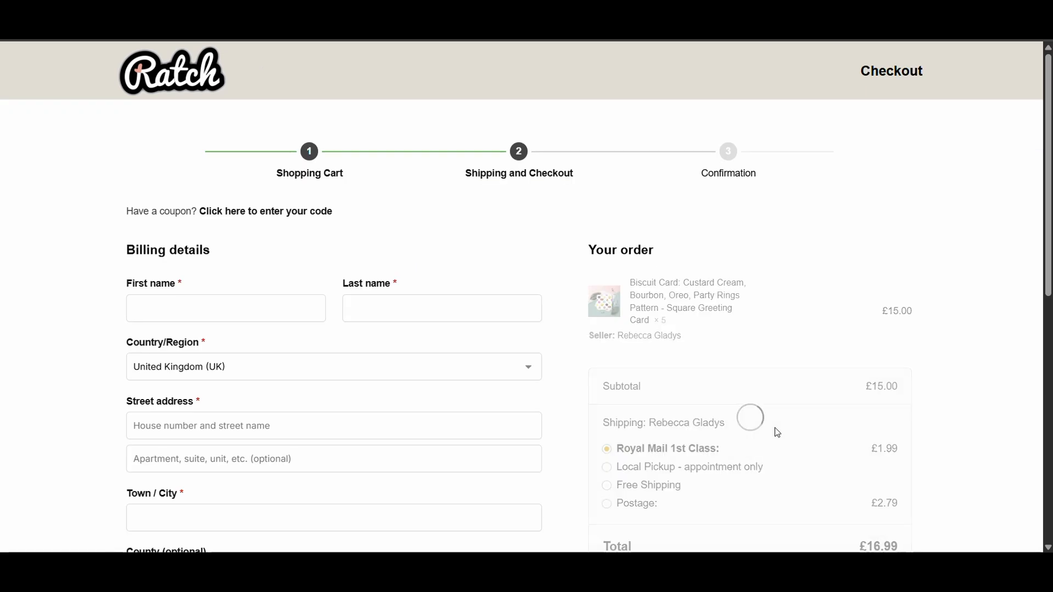
scroll(778, 433, down, 2)
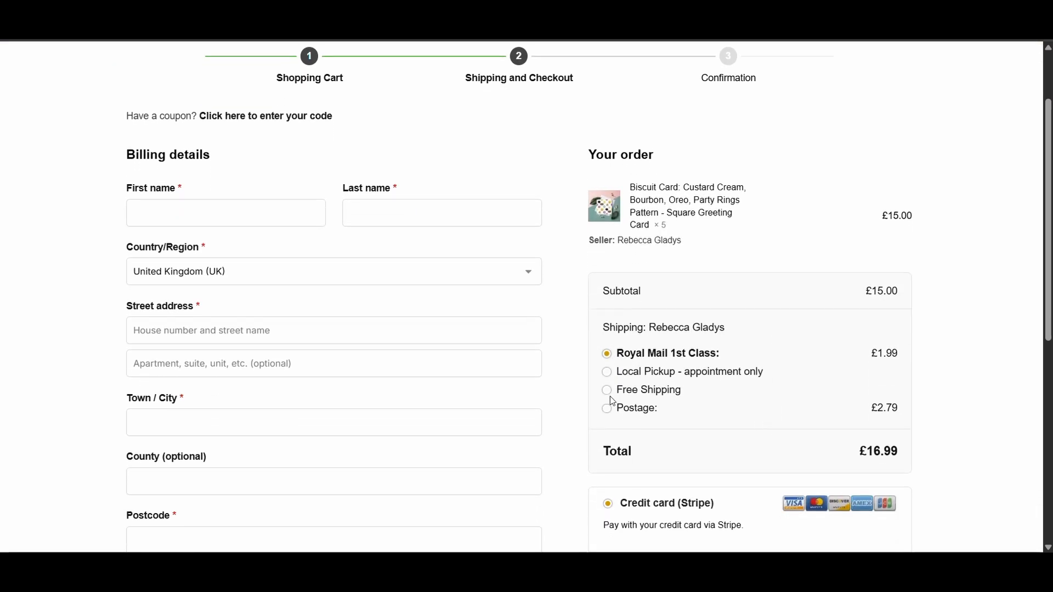
click(607, 390)
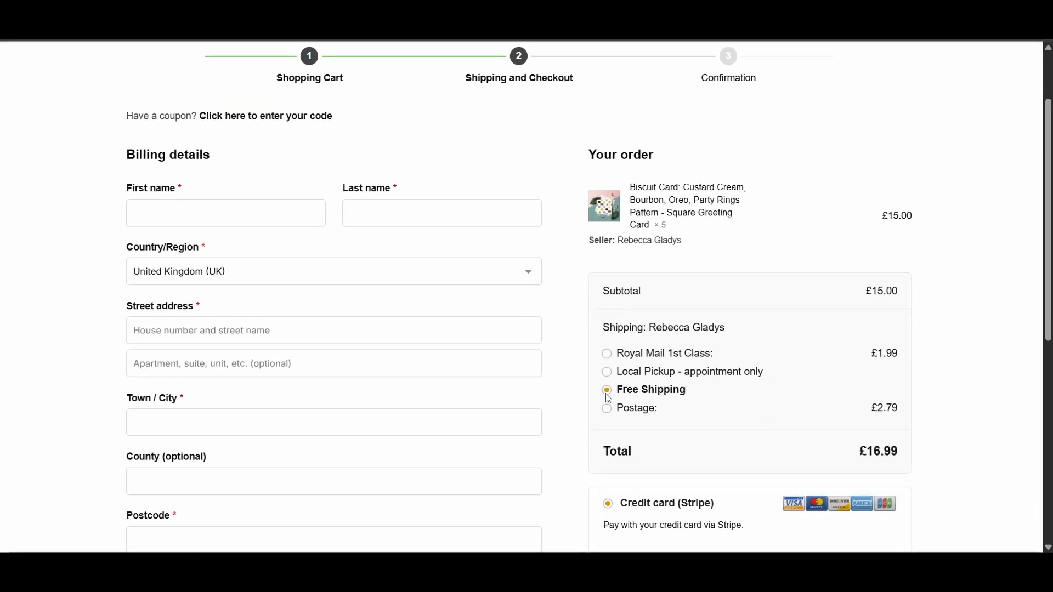